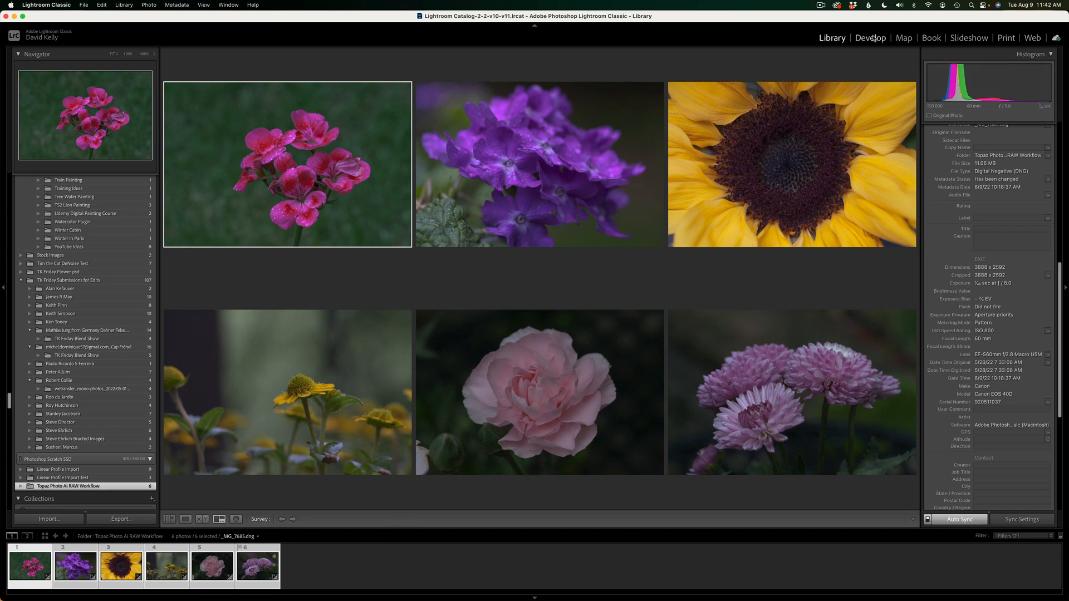
- Open the six selected photos in Develop and check their lens profile corrections before returning to the Basic adjustments
{"action": "left_click", "coordinate": [872, 37]}
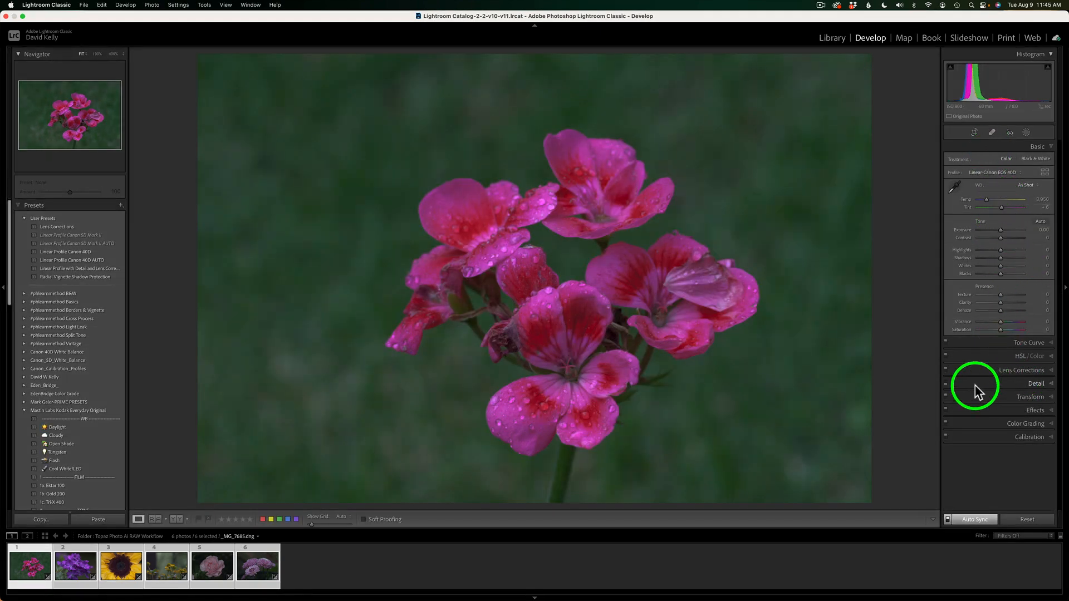
{"action": "left_click", "coordinate": [988, 370]}
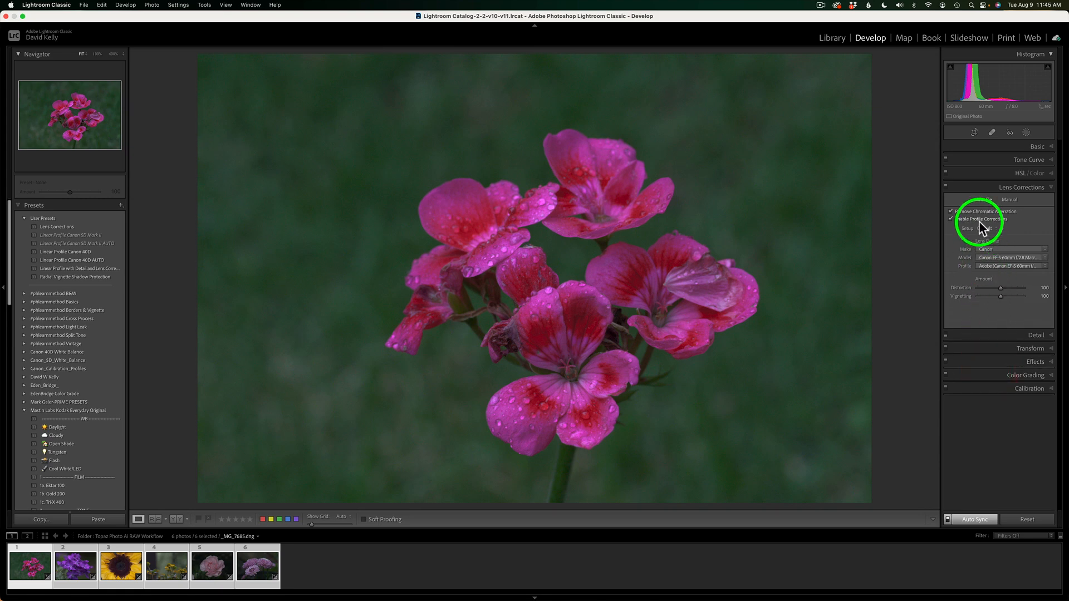
{"action": "left_click", "coordinate": [1009, 189]}
{"action": "left_click", "coordinate": [1030, 147]}
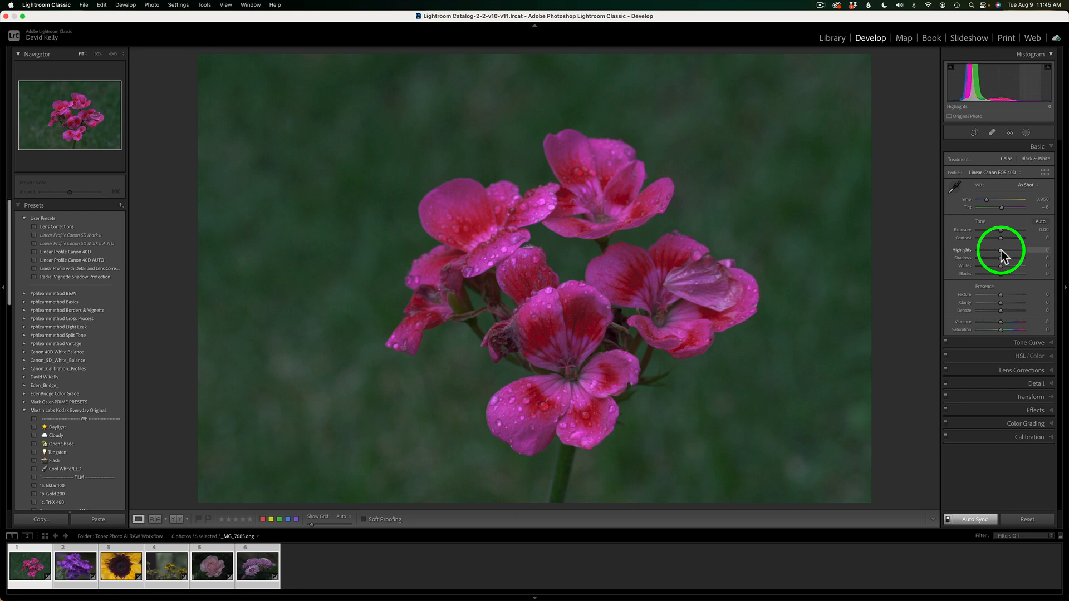
- Try the Adobe Color profile on the selected photos and restore the Linear-Canon EOS 40D profile
{"action": "left_click", "coordinate": [1005, 175]}
{"action": "left_click", "coordinate": [996, 90]}
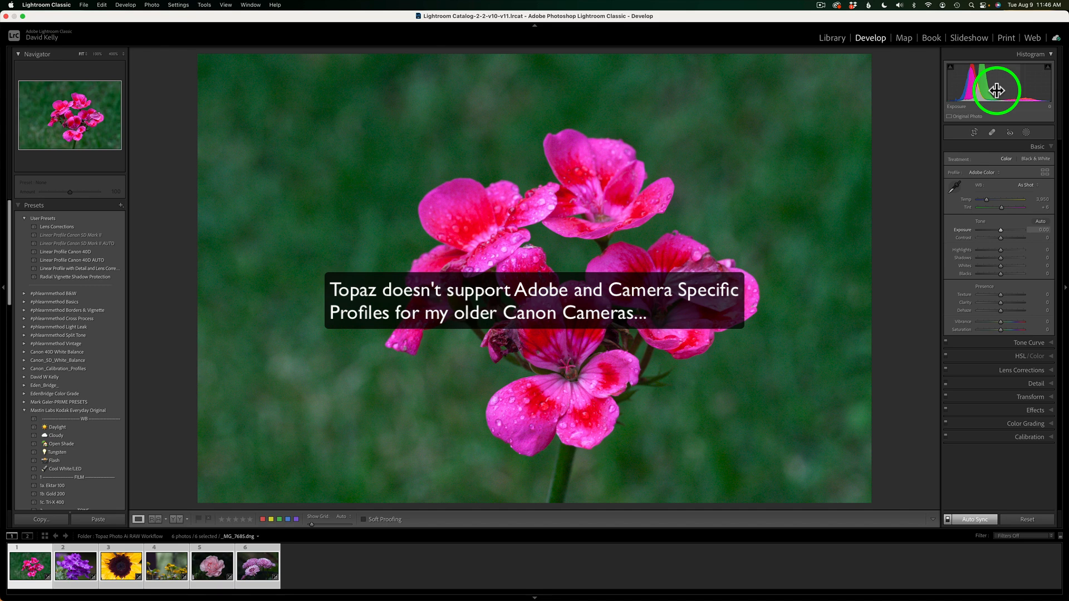
{"action": "left_click", "coordinate": [989, 174]}
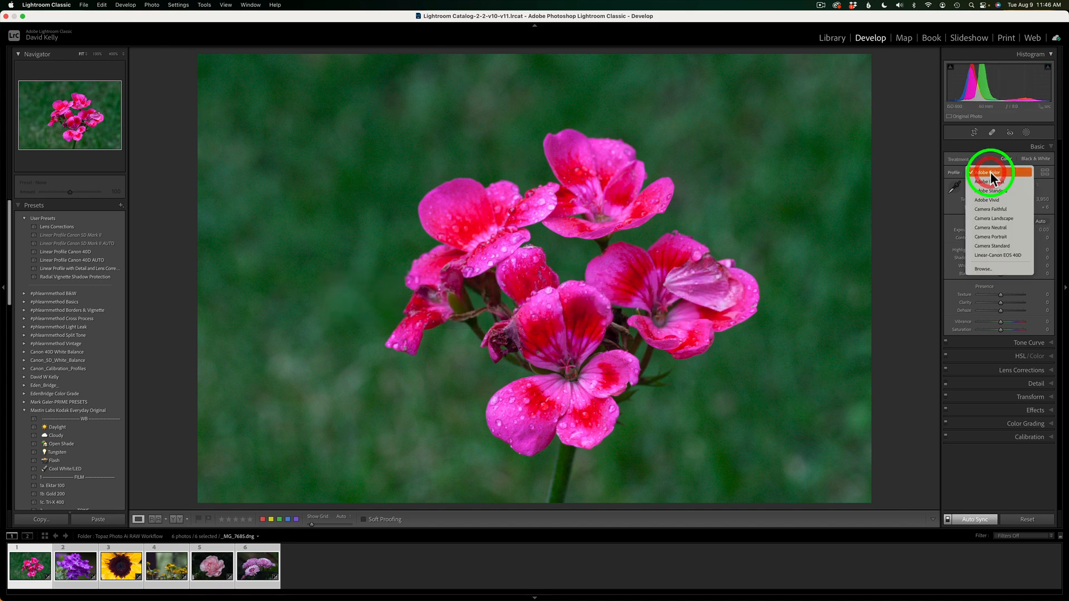
{"action": "left_click", "coordinate": [996, 255]}
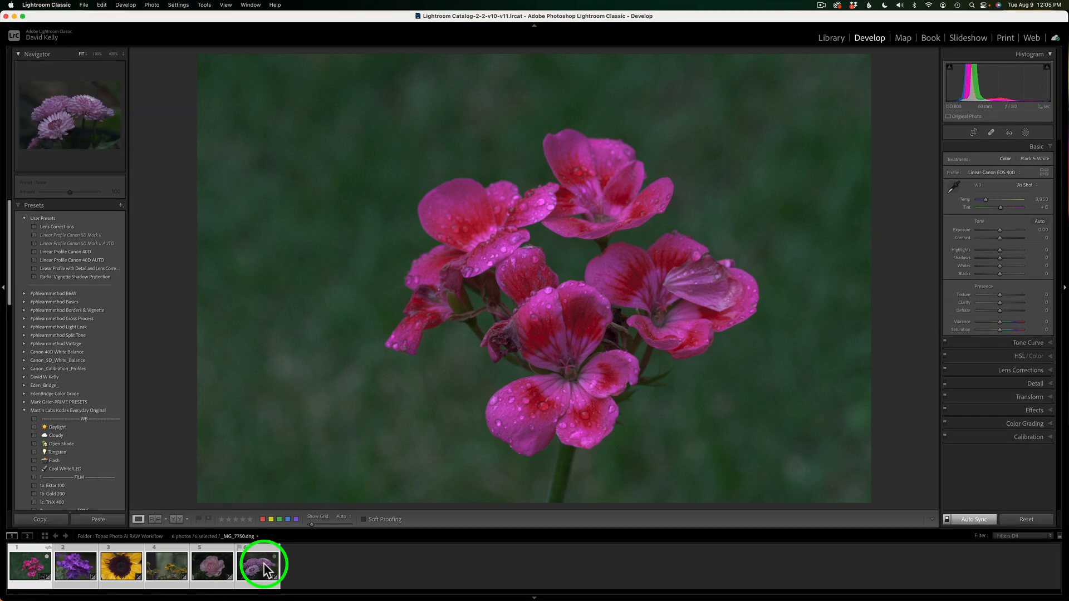
- Send the six selected DNG photos from the filmstrip to Topaz Photo AI for processing
{"action": "left_click_drag", "start_coordinate": [265, 566], "coordinate": [571, 307]}
{"action": "left_click_drag", "start_coordinate": [615, 257], "coordinate": [595, 365]}
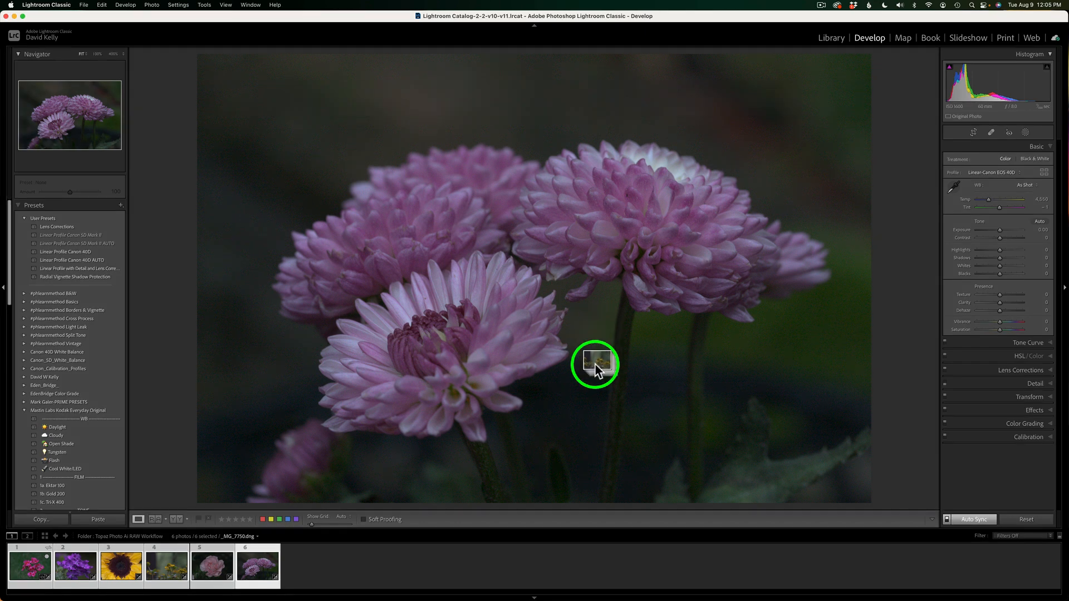
{"action": "left_click_drag", "start_coordinate": [595, 377], "coordinate": [599, 600]}
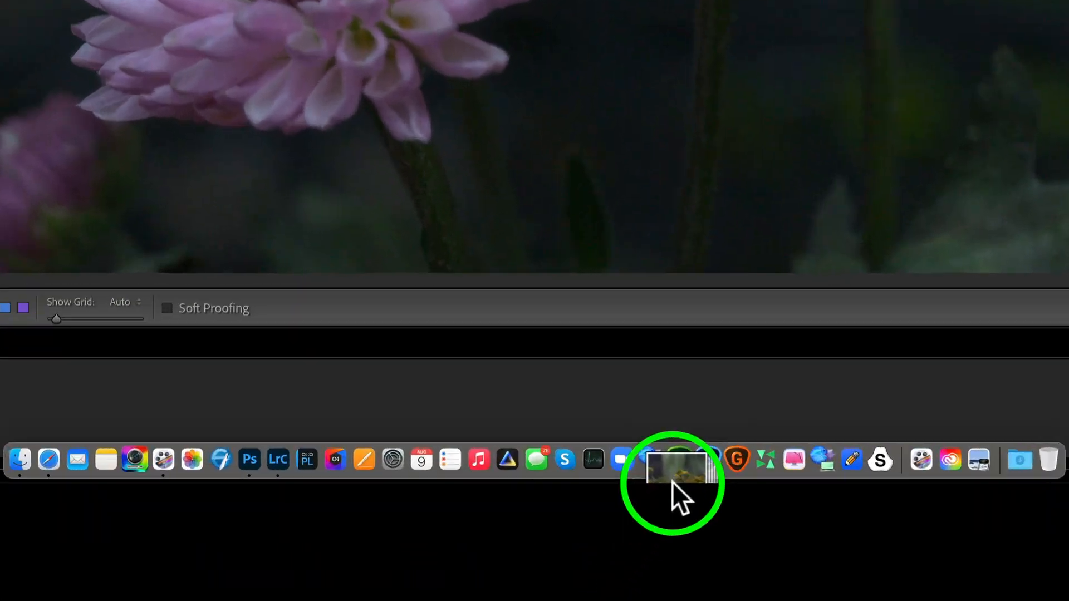
{"action": "left_click_drag", "start_coordinate": [673, 482], "coordinate": [779, 460]}
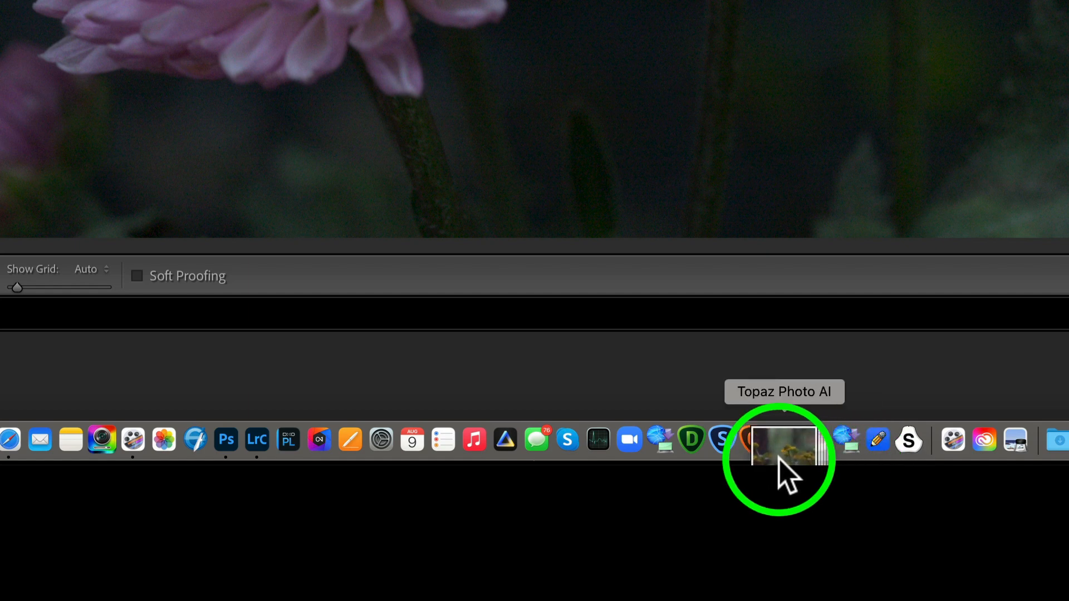
{"action": "left_click_drag", "start_coordinate": [778, 460], "coordinate": [788, 472]}
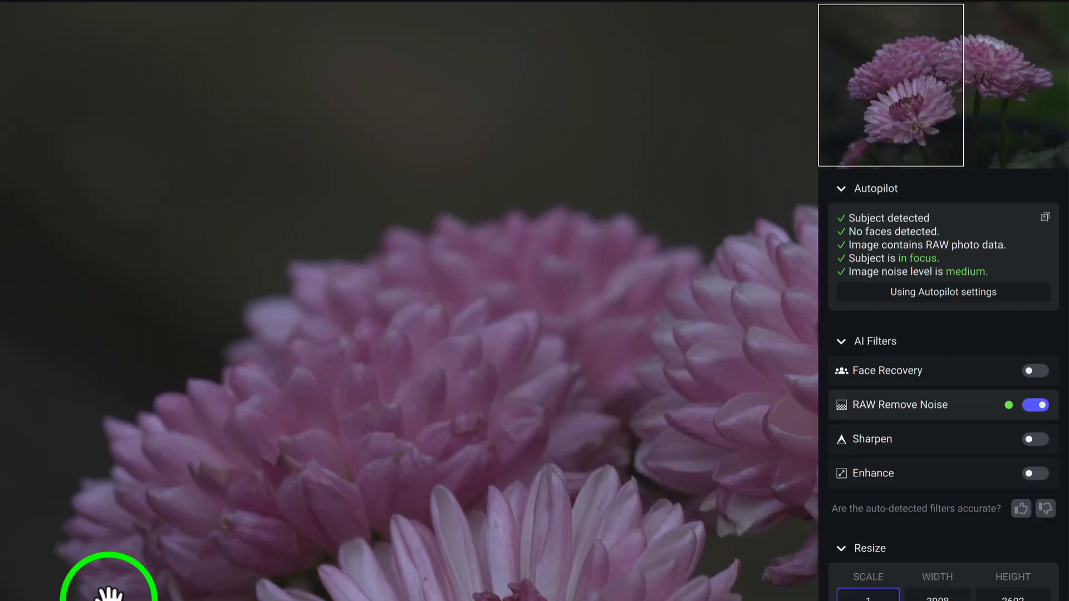
- Review the Autopilot analysis and the RAW Remove Noise filter for the pink chrysanthemum photo
{"action": "mouse_move", "coordinate": [935, 211]}
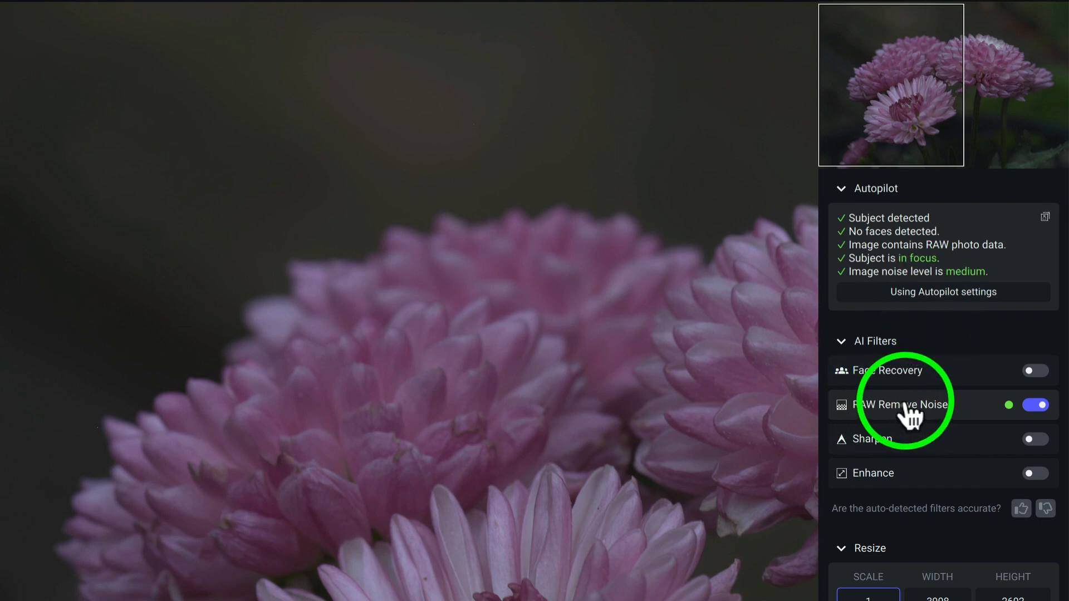
{"action": "left_click", "coordinate": [973, 409]}
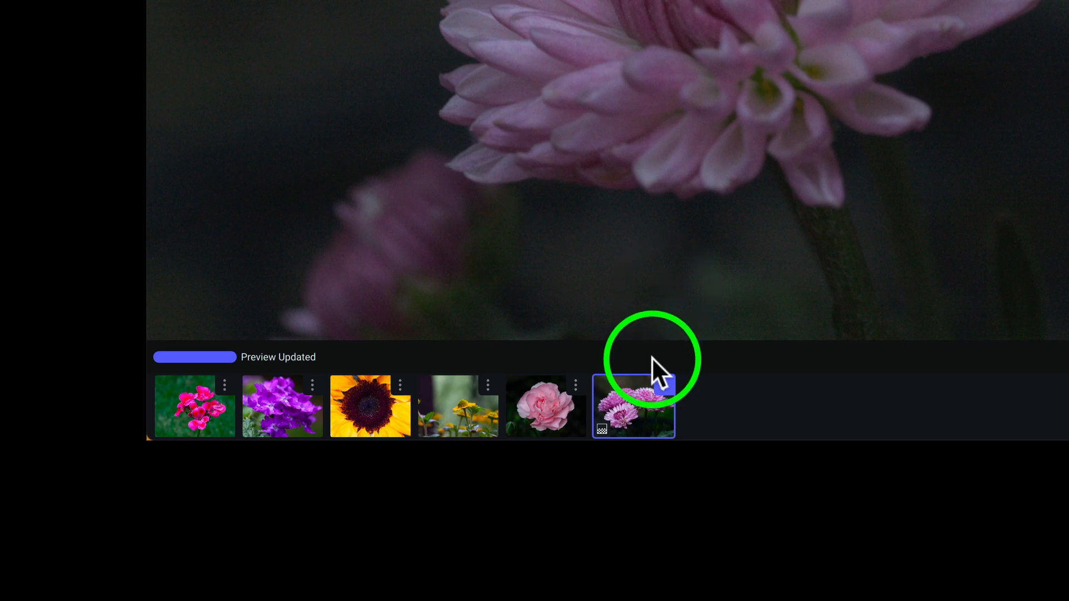
{"action": "mouse_move", "coordinate": [639, 394]}
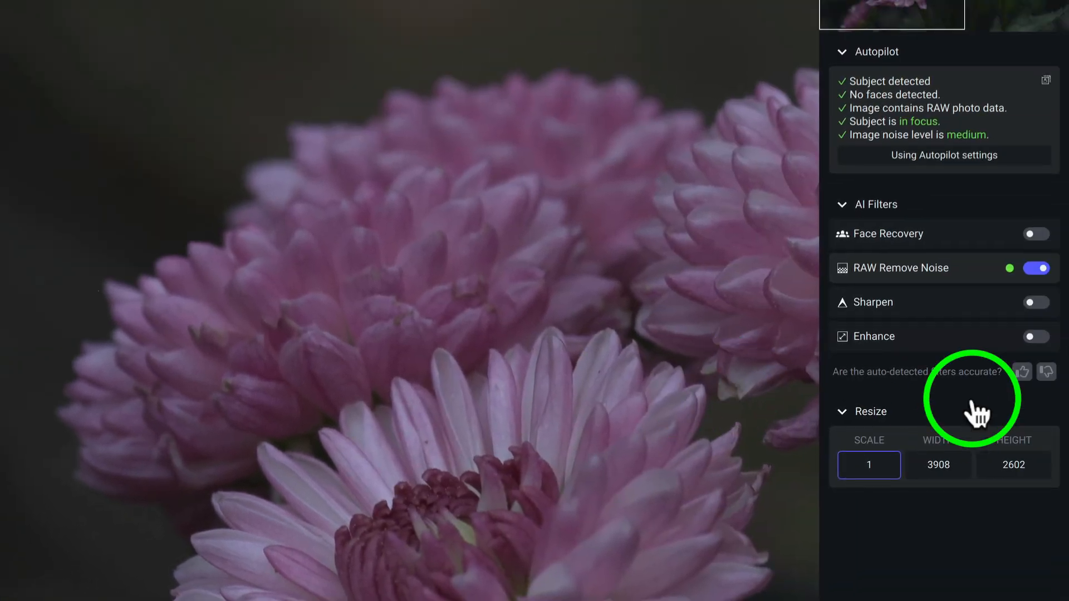
{"action": "left_click", "coordinate": [927, 268]}
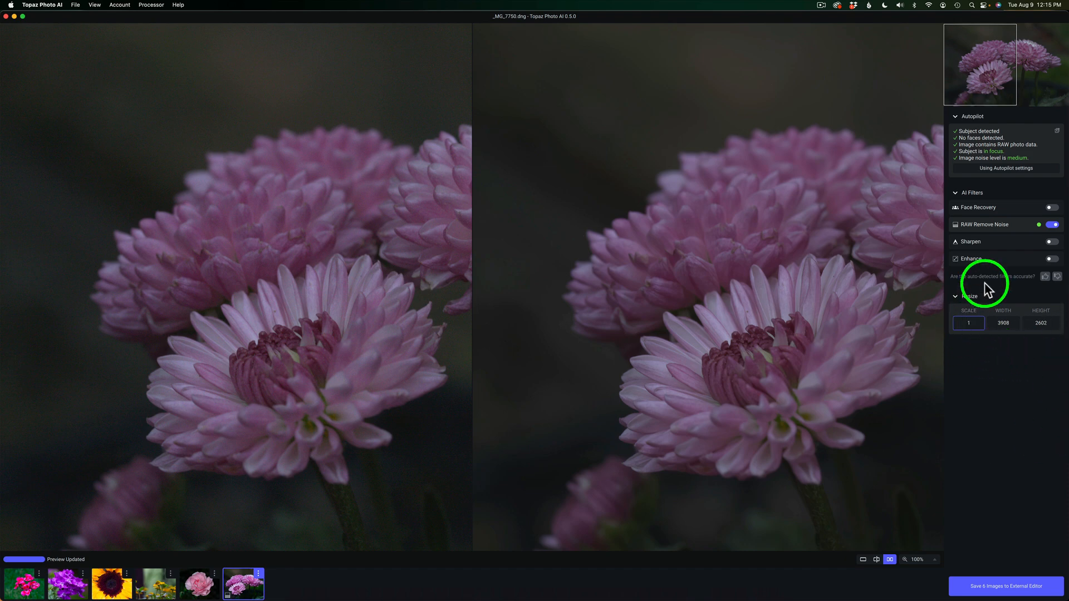
- Try Lens Blur sharpening at strength 72 on the chrysanthemum photo and reset it to the Autopilot settings
{"action": "left_click", "coordinate": [1006, 245]}
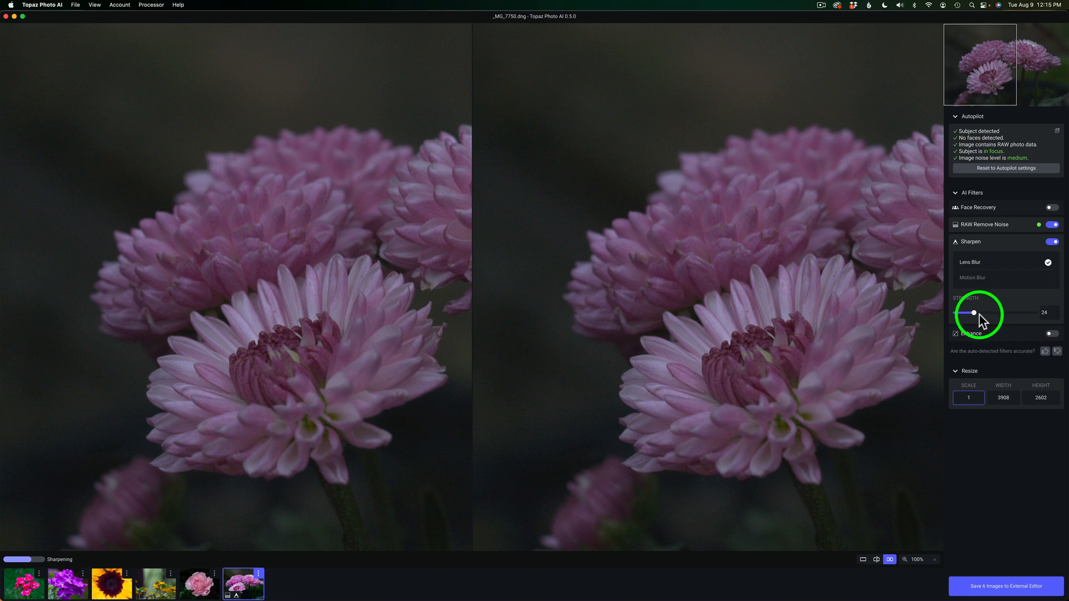
{"action": "left_click_drag", "start_coordinate": [974, 313], "coordinate": [1012, 313]}
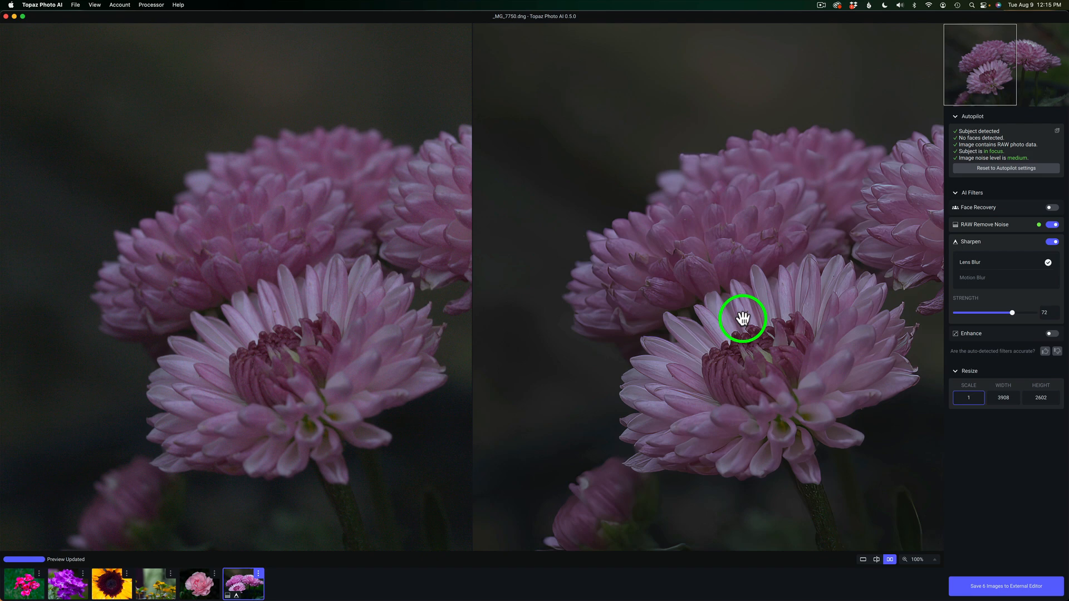
{"action": "left_click", "coordinate": [1005, 167]}
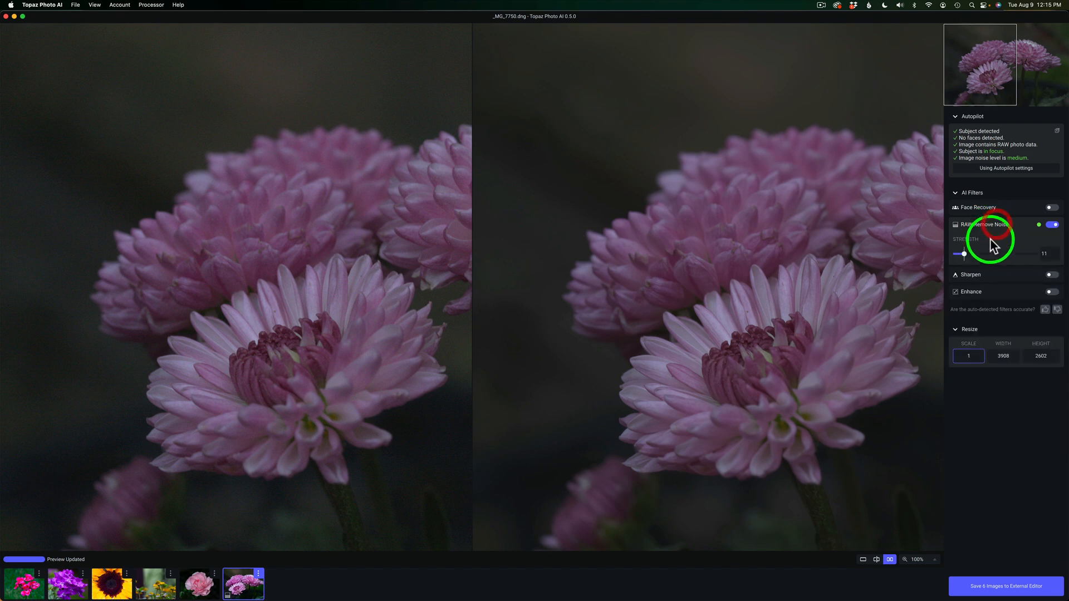
- Preview the yellow wildflower photo with its Autopilot settings and save all six images to the external editor
{"action": "left_click", "coordinate": [991, 230]}
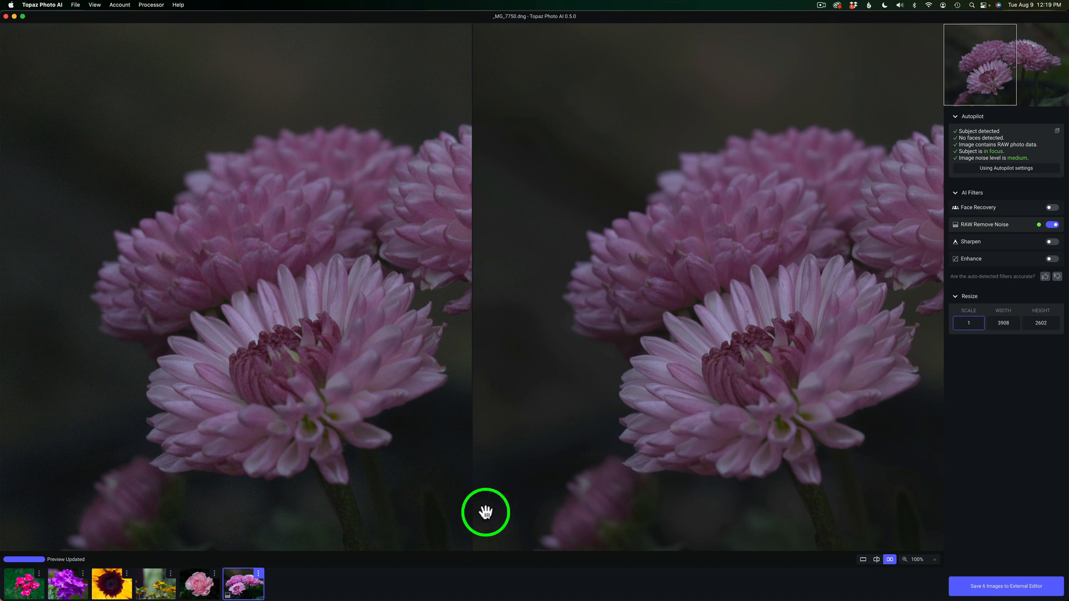
{"action": "left_click", "coordinate": [159, 587]}
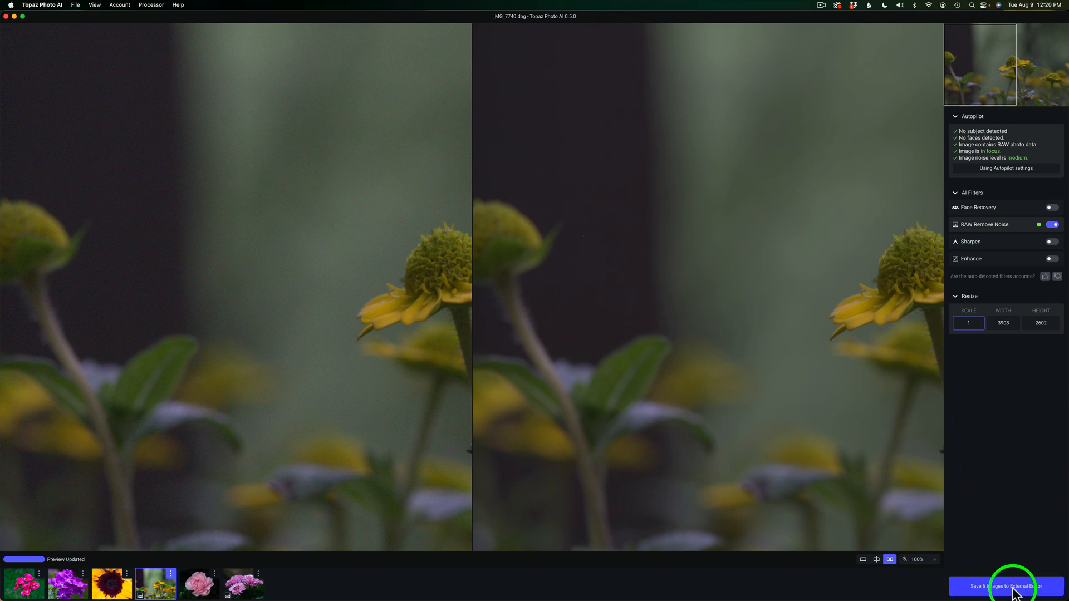
{"action": "left_click", "coordinate": [1014, 592]}
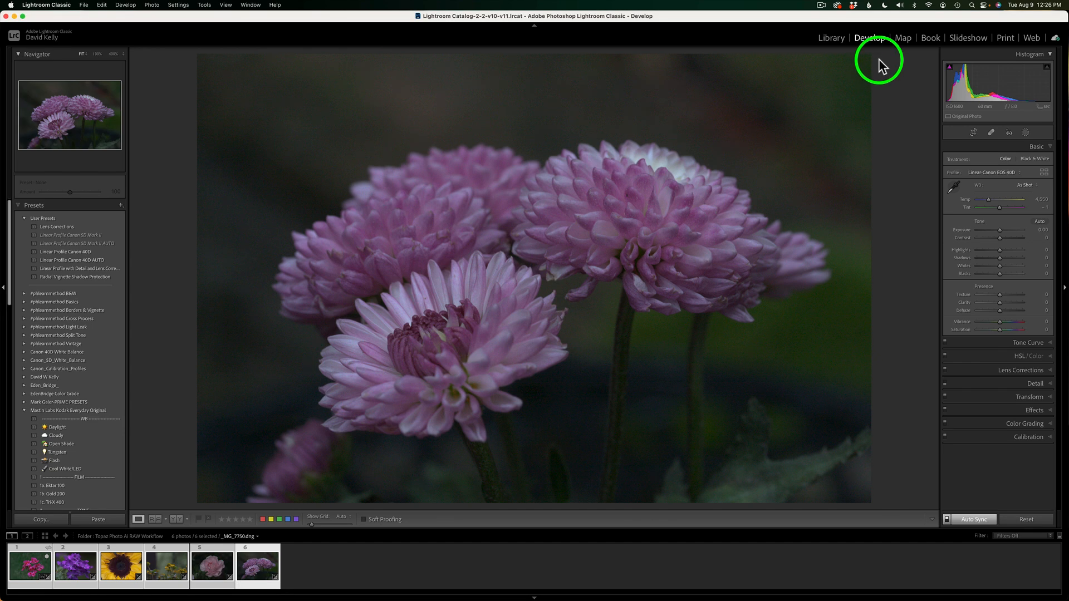
- In Lightroom Classic's Library, synchronize the "Topaz Photo Ai RAW Workflow" folder, importing new photos and scanning for metadata updates
{"action": "left_click", "coordinate": [832, 39]}
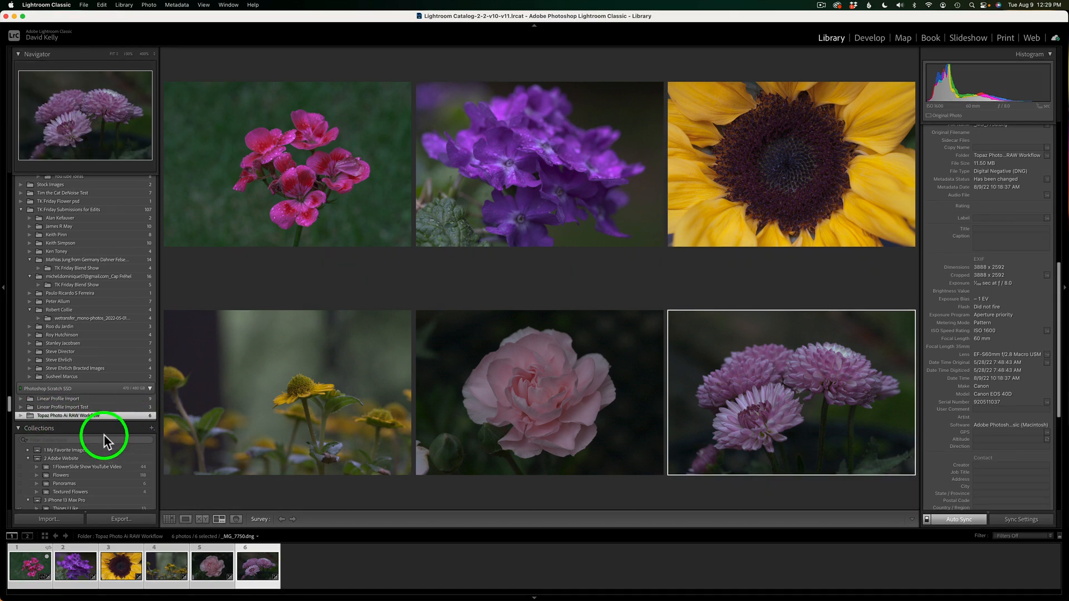
{"action": "right_click", "coordinate": [258, 564]}
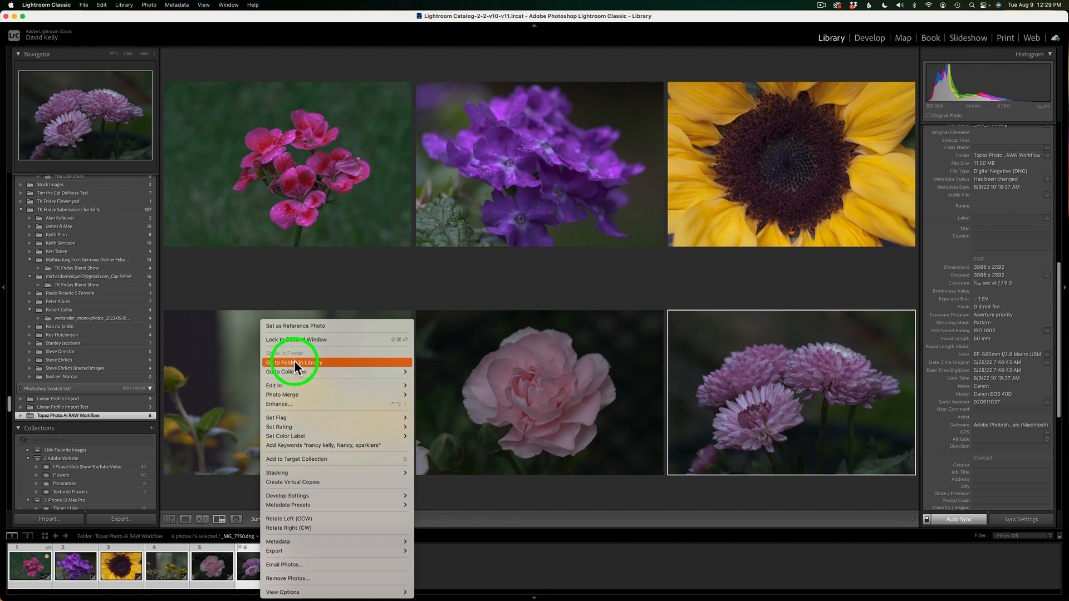
{"action": "left_click", "coordinate": [441, 556]}
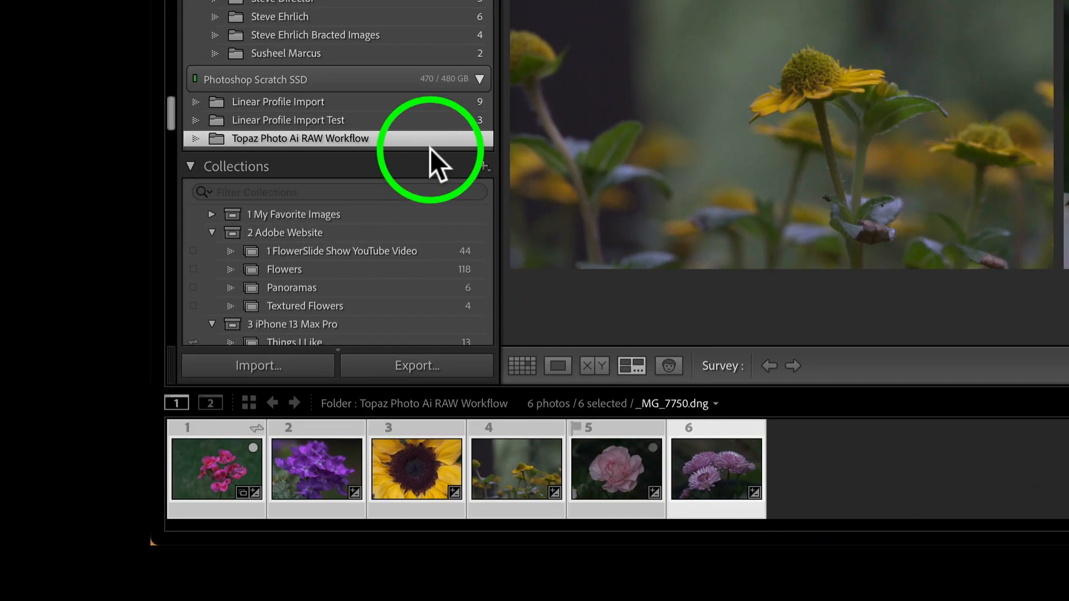
{"action": "right_click", "coordinate": [425, 138]}
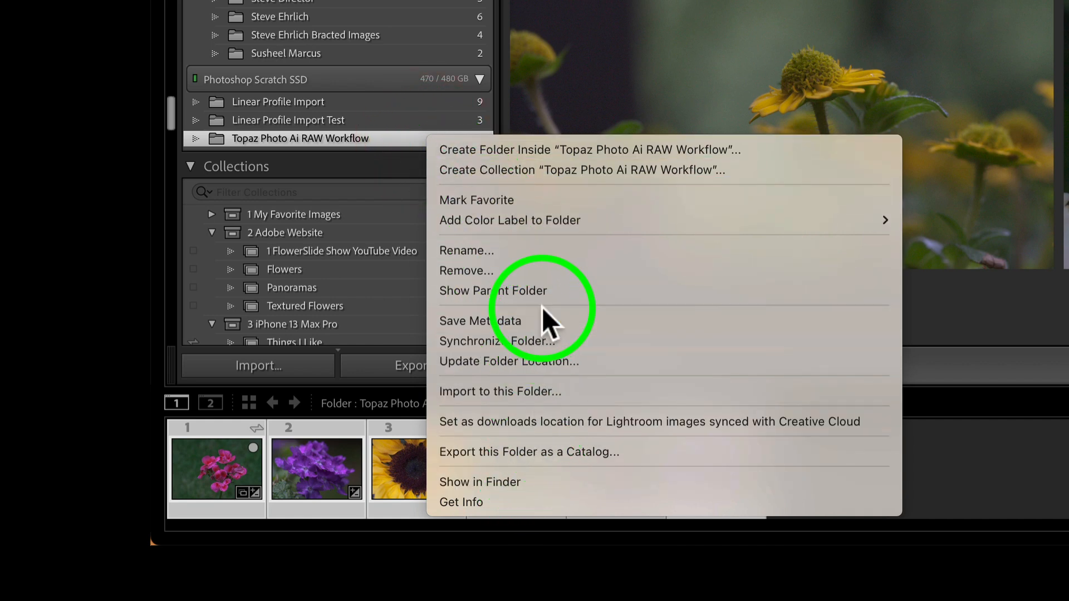
{"action": "left_click", "coordinate": [535, 339]}
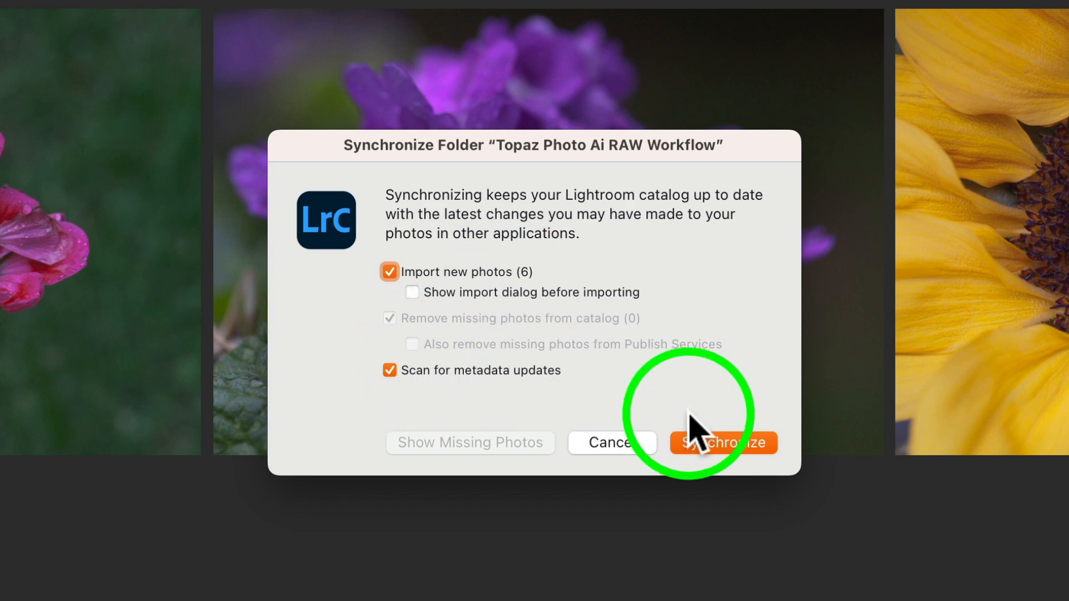
{"action": "left_click", "coordinate": [733, 445]}
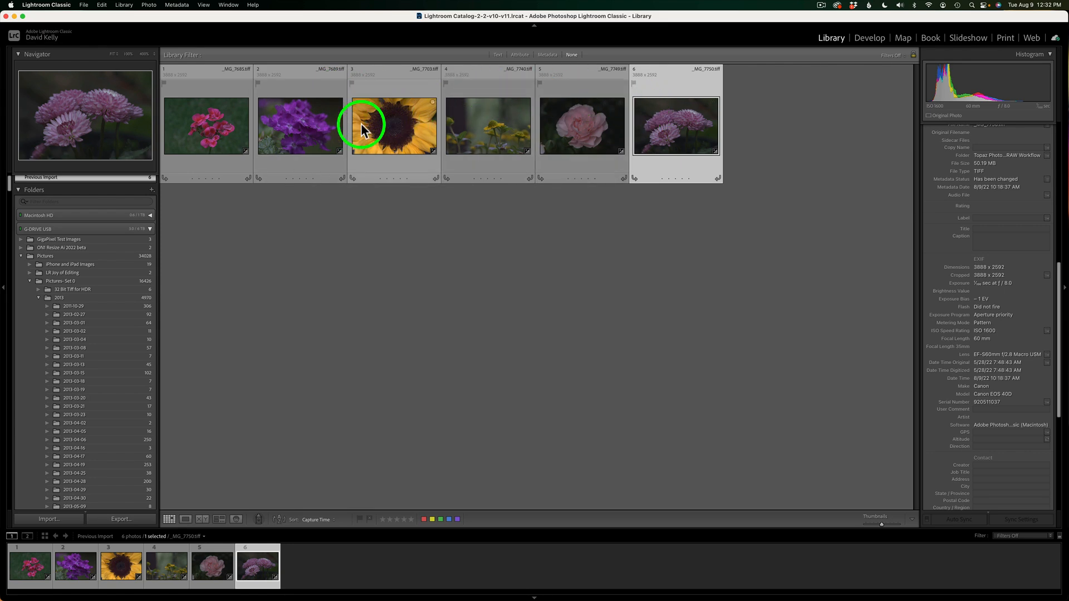
- Examine the petals, water drops and background of the processed pink flower TIFF up close for noise and detail
{"action": "left_click", "coordinate": [218, 135]}
{"action": "double_click", "coordinate": [218, 136]}
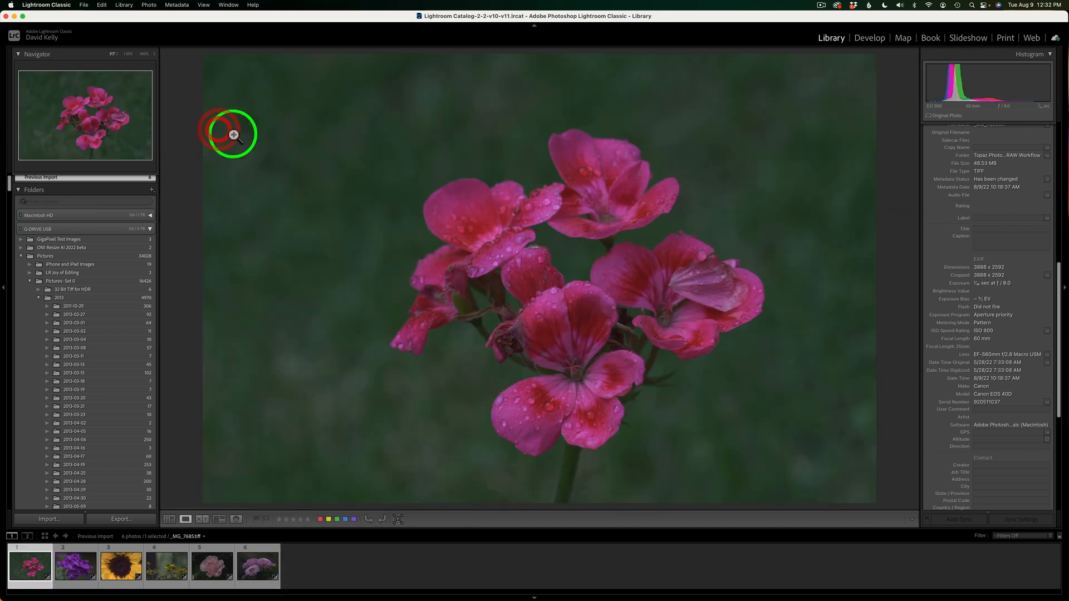
{"action": "left_click", "coordinate": [575, 245]}
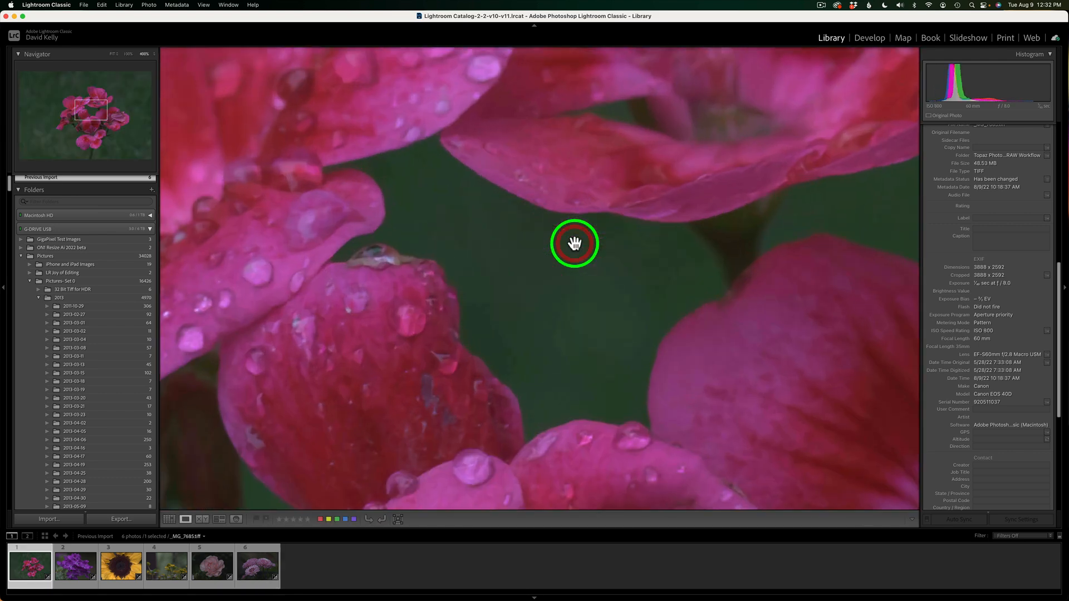
{"action": "left_click_drag", "start_coordinate": [546, 246], "coordinate": [692, 241]}
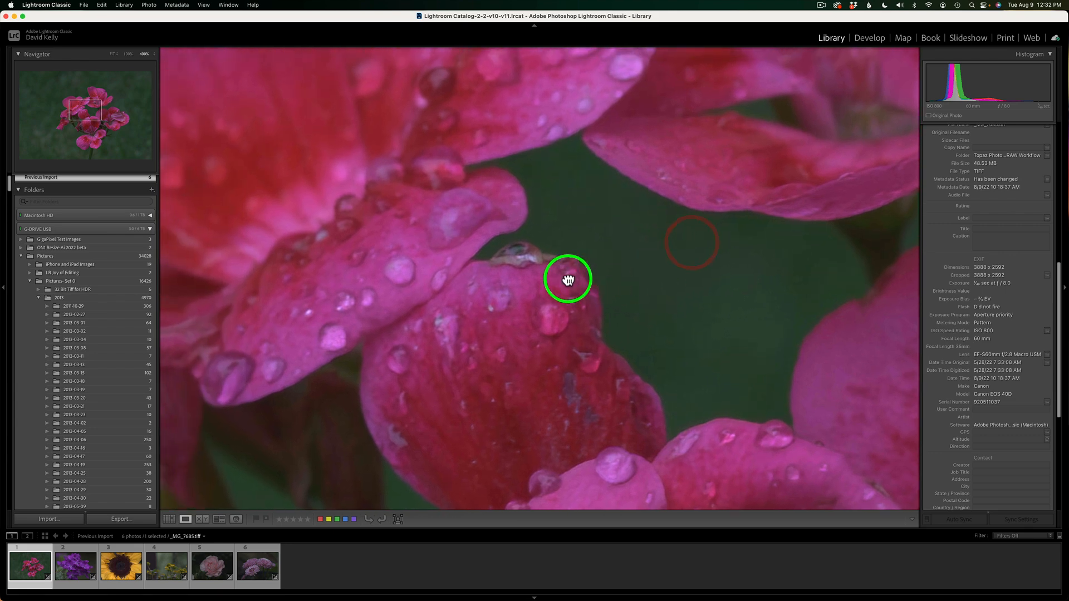
{"action": "left_click_drag", "start_coordinate": [575, 277], "coordinate": [274, 48]}
{"action": "left_click_drag", "start_coordinate": [274, 306], "coordinate": [374, 75]}
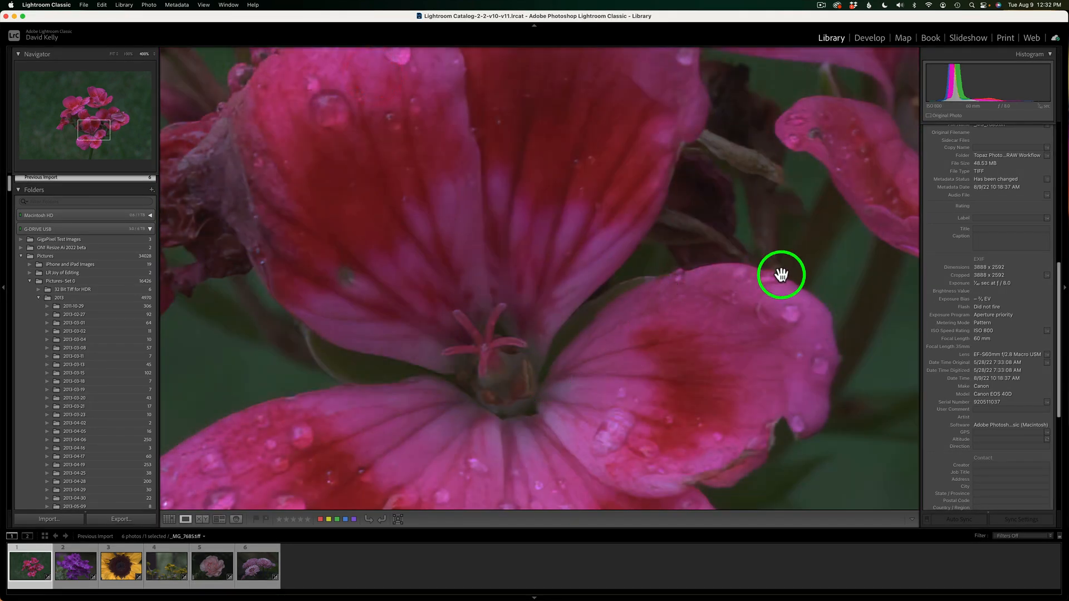
{"action": "left_click_drag", "start_coordinate": [450, 314], "coordinate": [676, 318]}
{"action": "left_click_drag", "start_coordinate": [401, 229], "coordinate": [660, 271]}
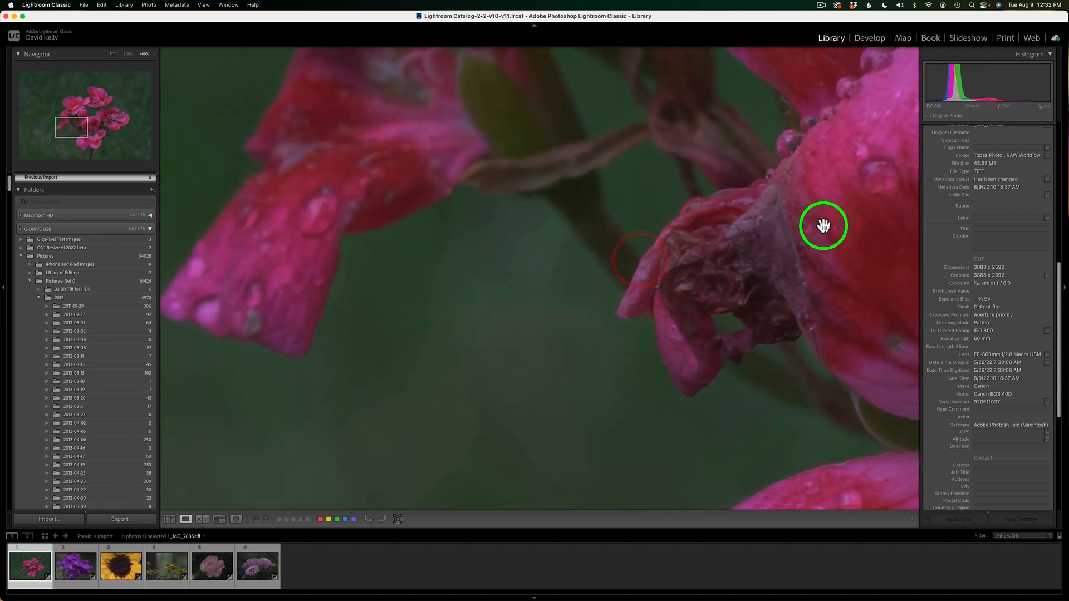
{"action": "left_click_drag", "start_coordinate": [852, 241], "coordinate": [537, 222]}
{"action": "left_click_drag", "start_coordinate": [679, 289], "coordinate": [592, 191]}
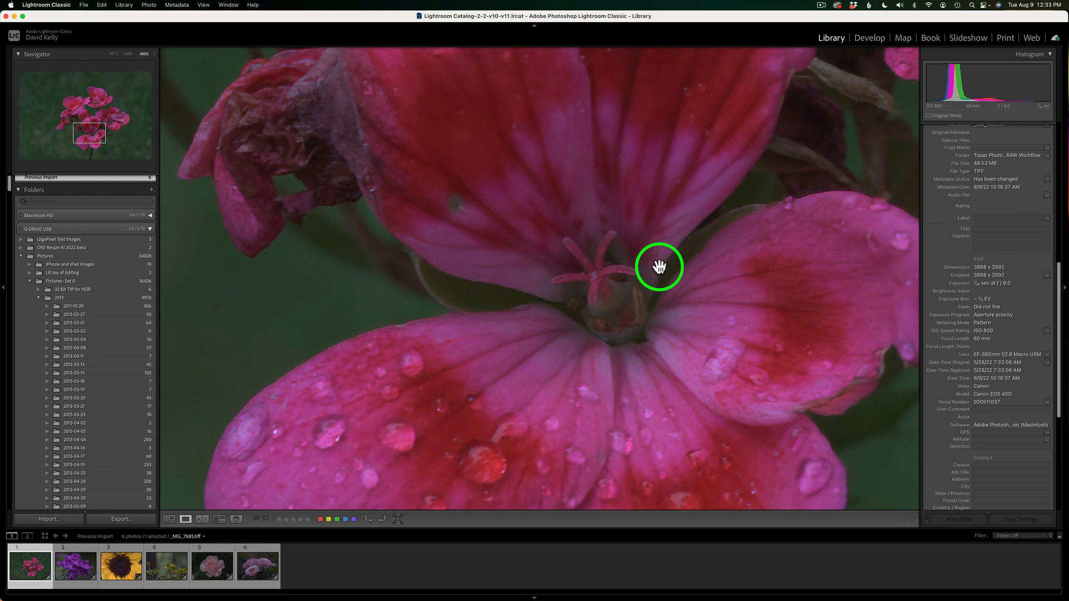
{"action": "left_click", "coordinate": [659, 267]}
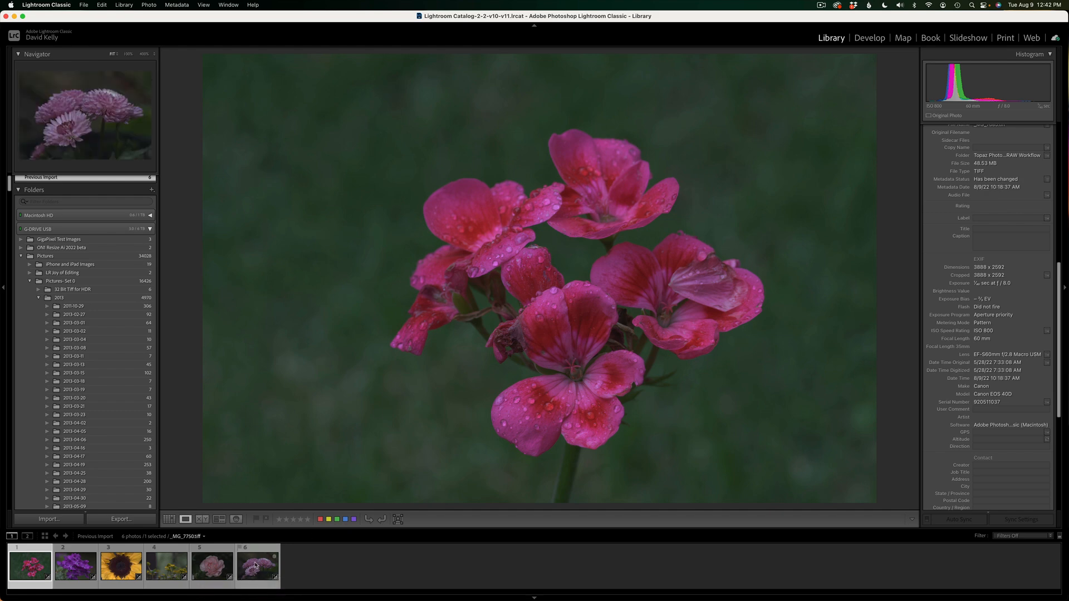
- Go to the pink flower TIFF's folder in the Library to show it with the original DNG files
{"action": "right_click", "coordinate": [569, 242]}
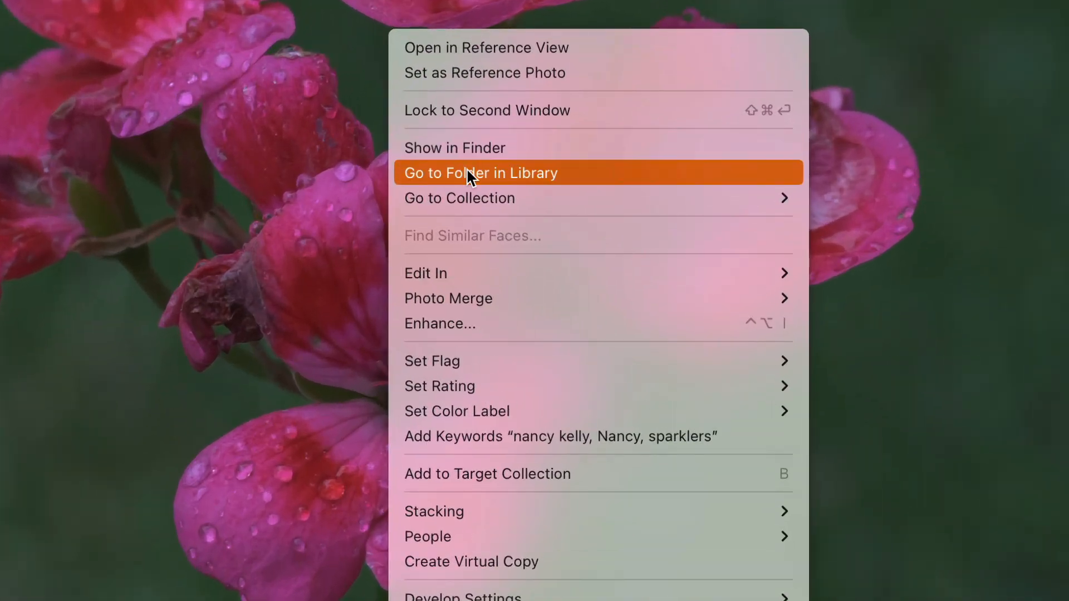
{"action": "left_click", "coordinate": [466, 172]}
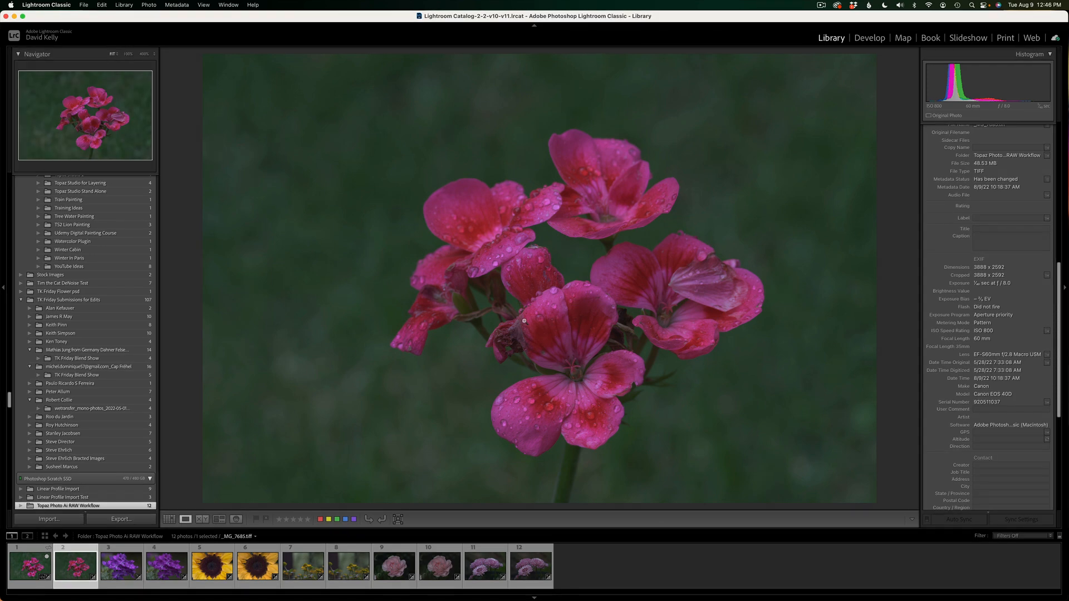
- Compare the pink flower's original DNG side by side with its processed TIFF, examining the flower center at 400% and 800% zoom
{"action": "left_click", "coordinate": [31, 550]}
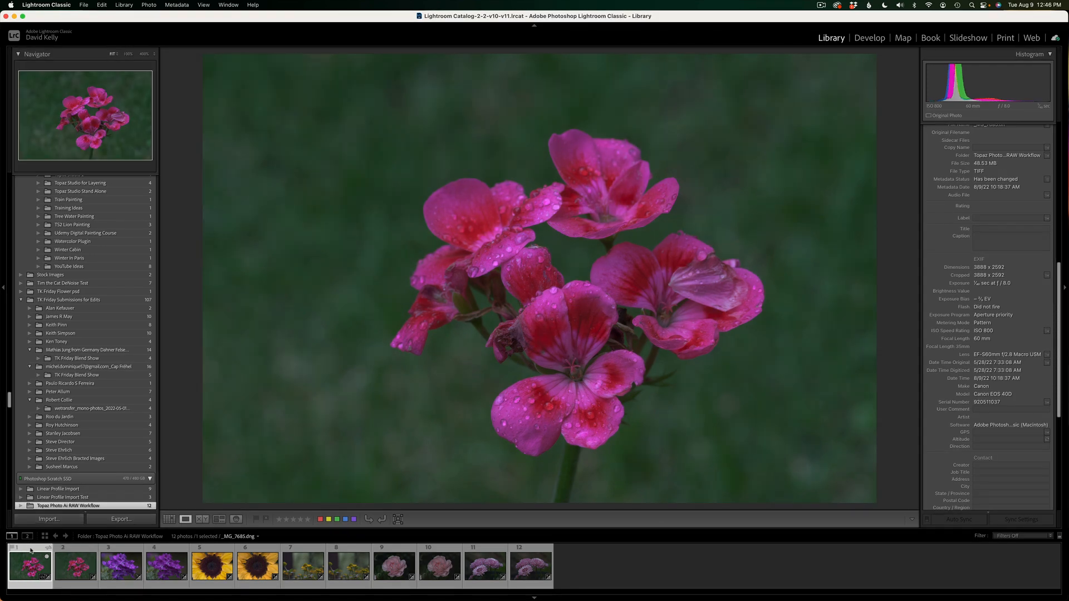
{"action": "left_click", "coordinate": [203, 519]}
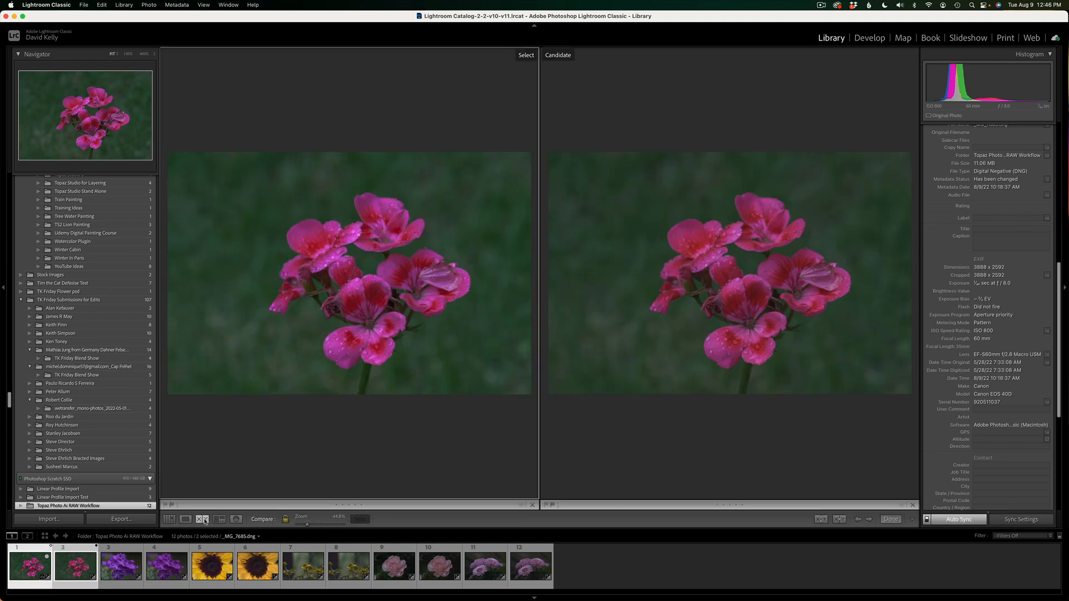
{"action": "left_click", "coordinate": [144, 54]}
{"action": "mouse_move", "coordinate": [82, 130]}
{"action": "left_mouse_down"}
{"action": "mouse_move", "coordinate": [83, 118]}
{"action": "mouse_move", "coordinate": [94, 132]}
{"action": "left_mouse_up"}
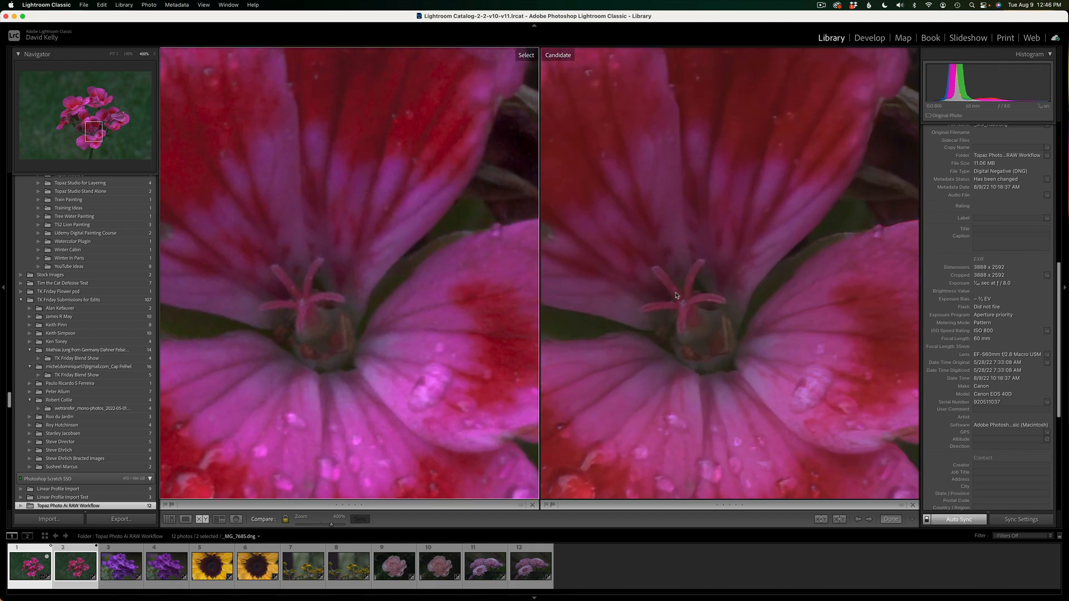
{"action": "left_click", "coordinate": [154, 54]}
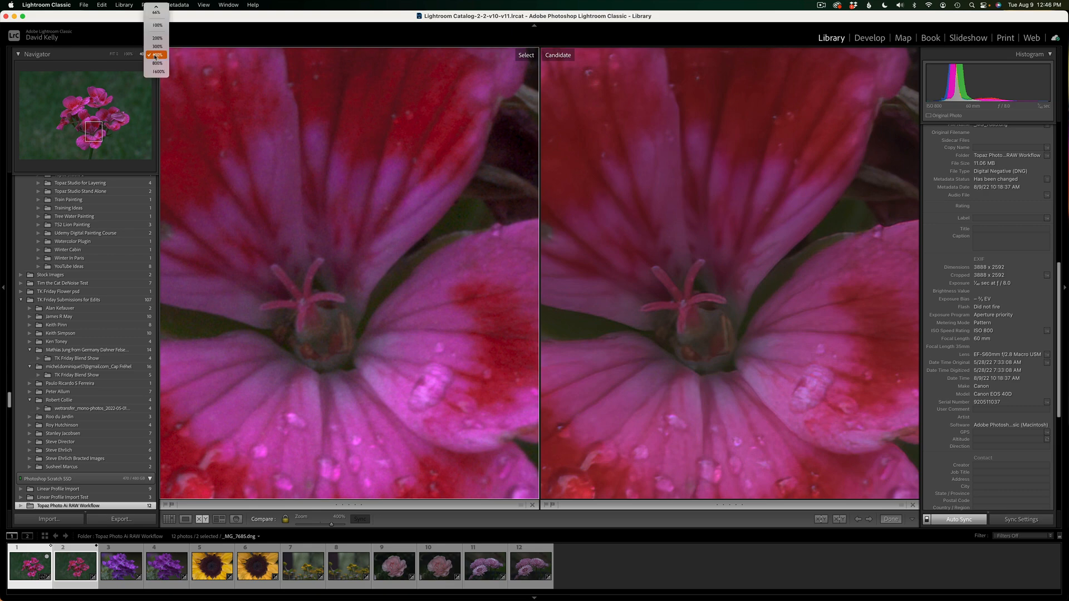
{"action": "left_click", "coordinate": [157, 62]}
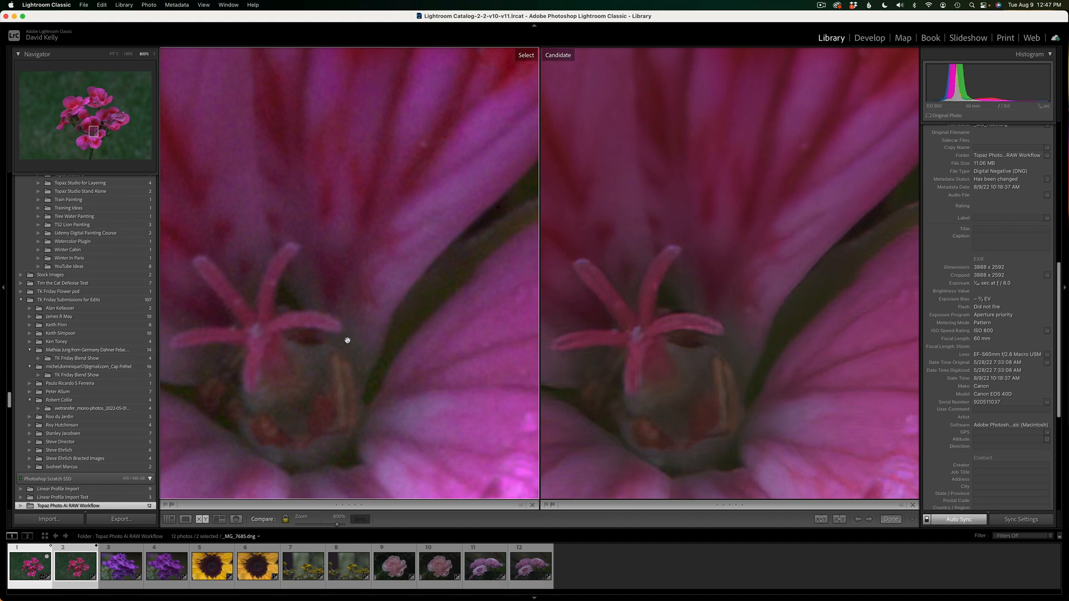
- Compare the purple flower's DNG and TIFF side by side, examining petals and dark background at 800% and 300% zoom
{"action": "left_click", "coordinate": [129, 550]}
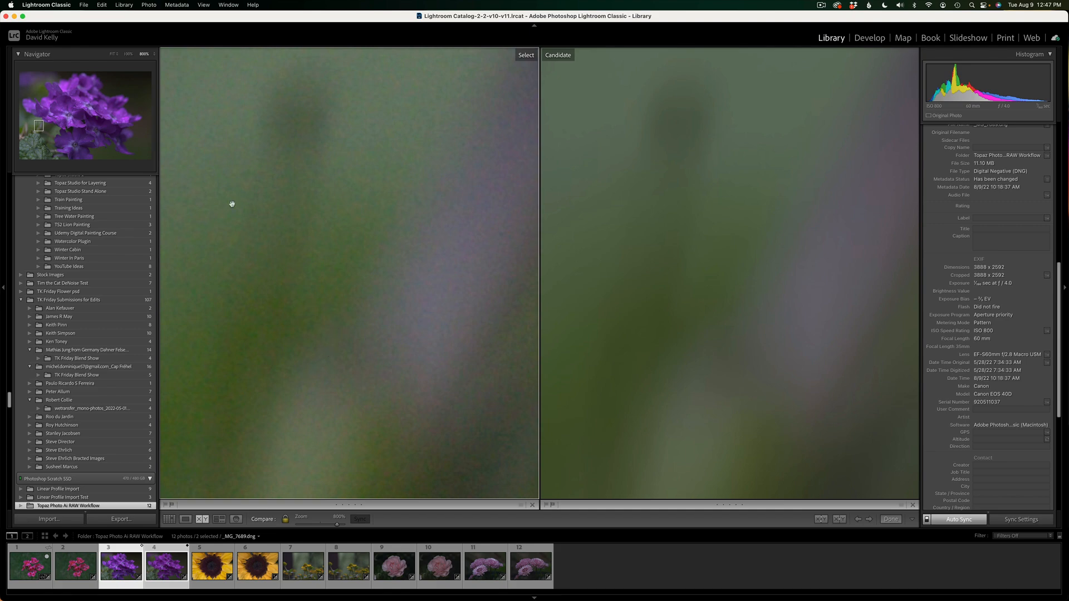
{"action": "left_click_drag", "start_coordinate": [39, 127], "coordinate": [67, 128]}
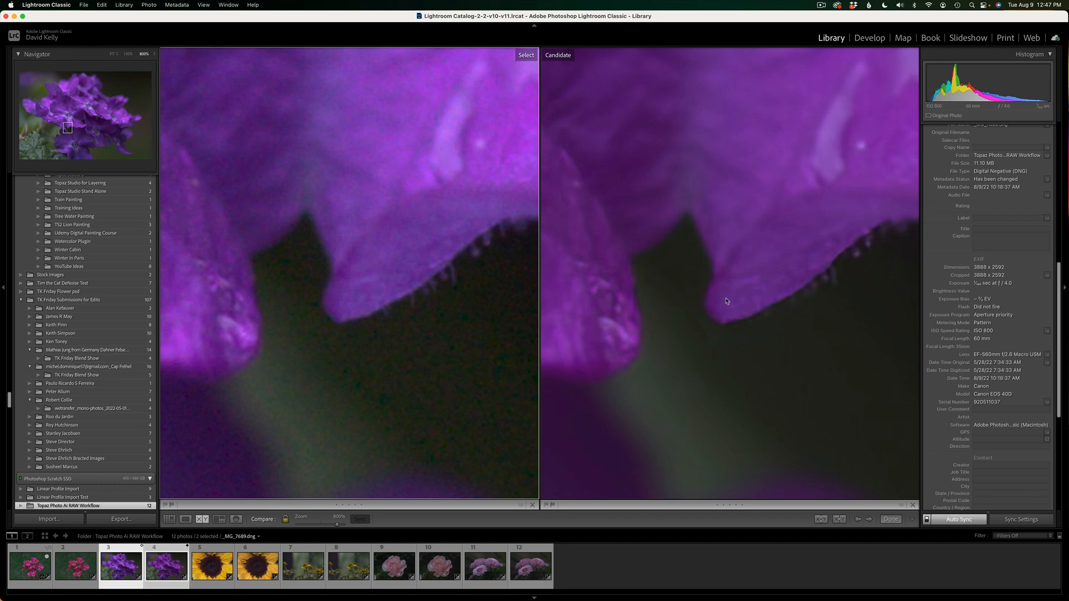
{"action": "left_click_drag", "start_coordinate": [393, 238], "coordinate": [690, 340]}
{"action": "left_click_drag", "start_coordinate": [367, 245], "coordinate": [360, 498]}
{"action": "left_click", "coordinate": [154, 57]}
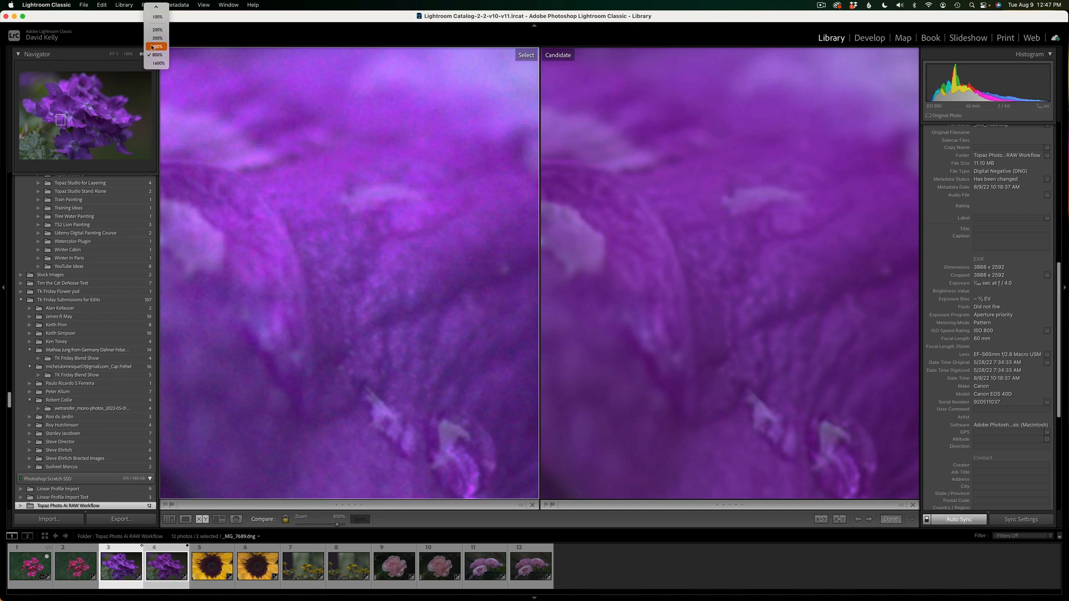
{"action": "left_click", "coordinate": [156, 38]}
{"action": "left_click_drag", "start_coordinate": [305, 248], "coordinate": [364, 305]}
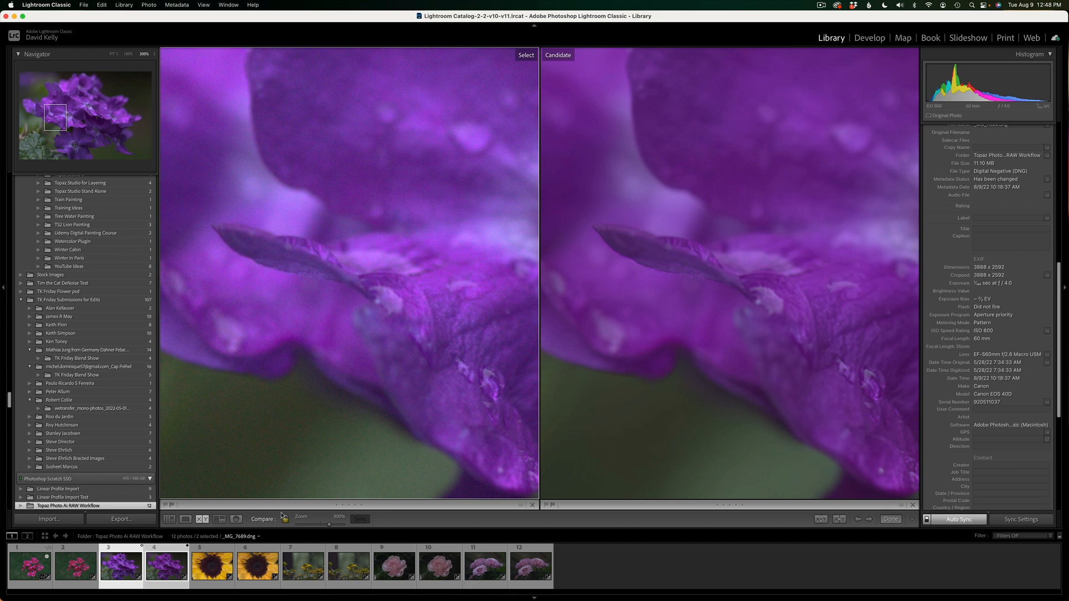
- Compare the sunflower's DNG and TIFF side by side, examining petals and shadow areas at 300% and 800% zoom
{"action": "left_click", "coordinate": [257, 566]}
{"action": "left_click", "coordinate": [222, 552], "text": "shift"}
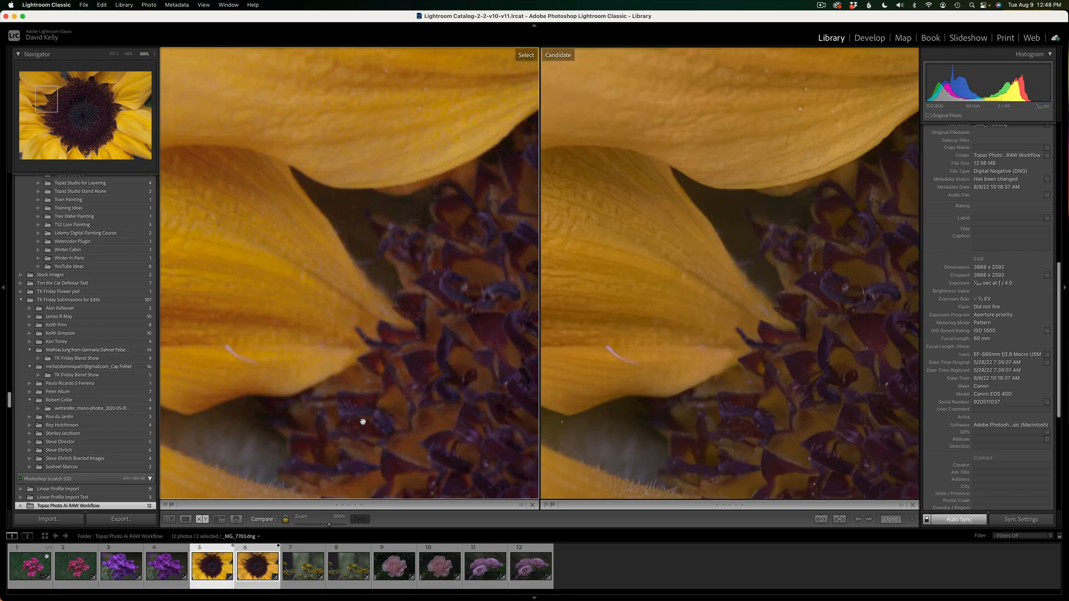
{"action": "left_click_drag", "start_coordinate": [392, 418], "coordinate": [609, 208]}
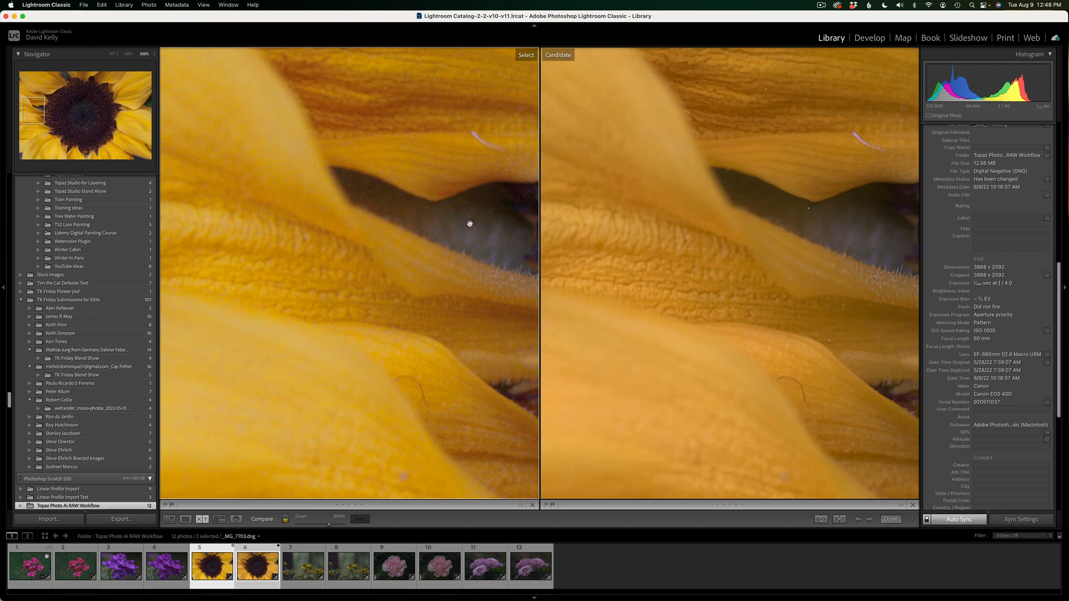
{"action": "left_click", "coordinate": [155, 55]}
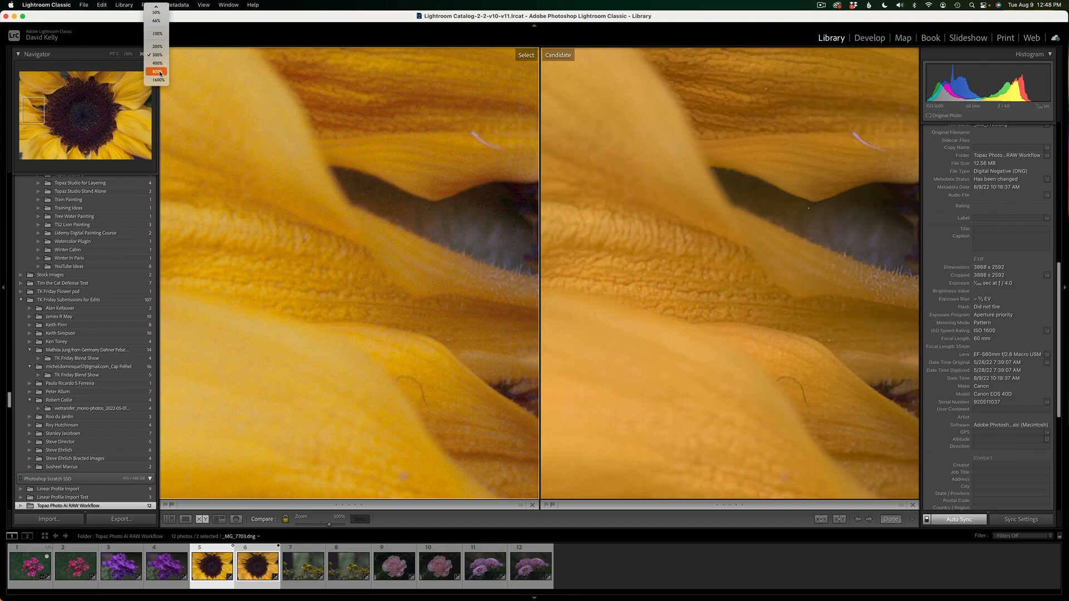
{"action": "left_click", "coordinate": [158, 72]}
{"action": "left_click_drag", "start_coordinate": [448, 182], "coordinate": [101, 317]}
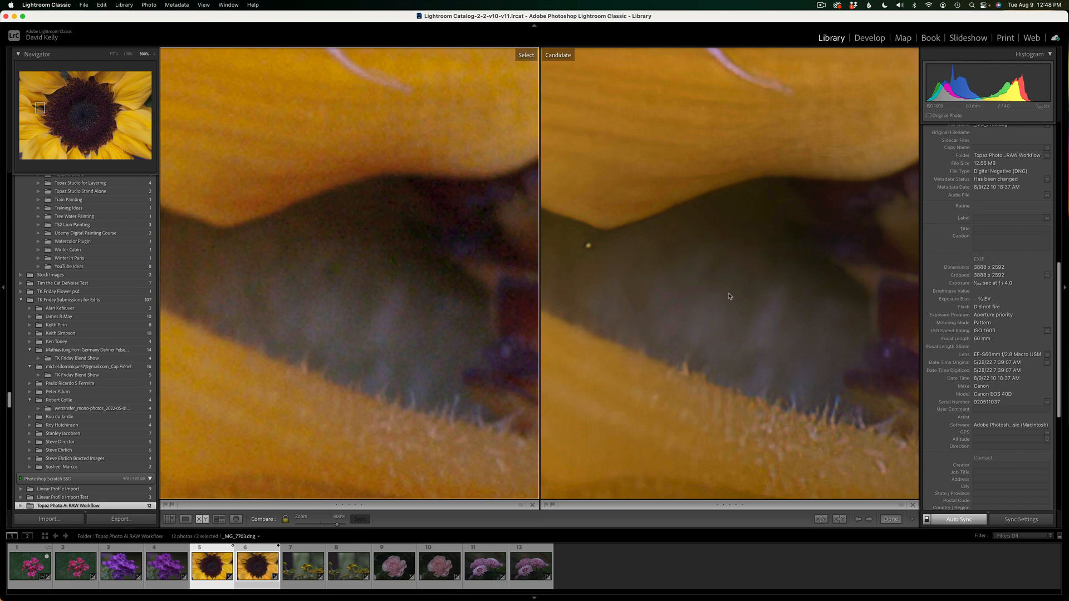
- Compare the yellow wildflower's DNG and TIFF side by side, up close at 800% and with the whole photo fitted
{"action": "left_click", "coordinate": [313, 555]}
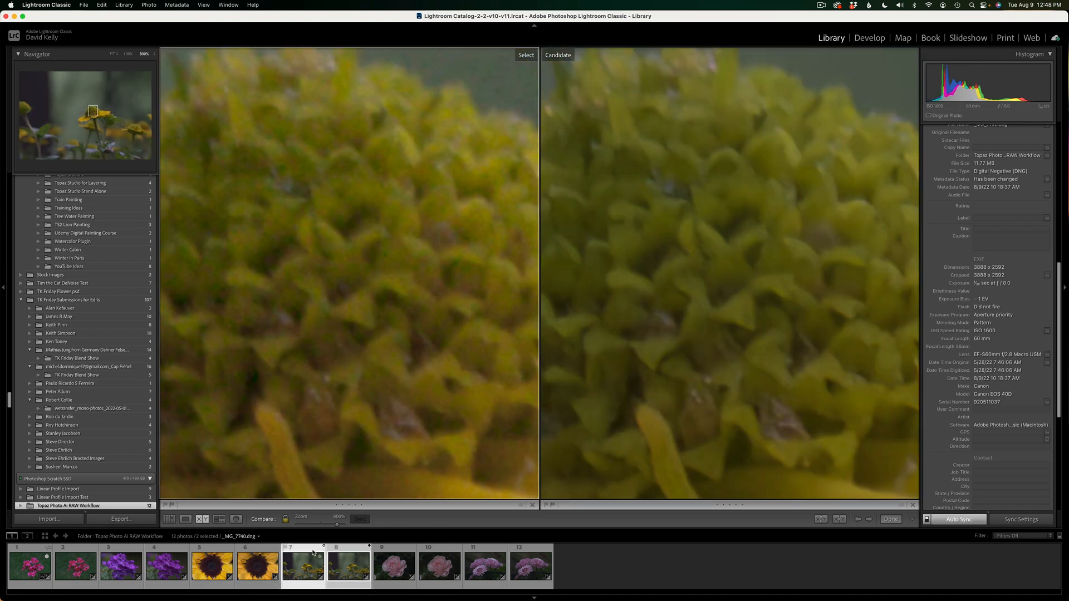
{"action": "left_click", "coordinate": [431, 319]}
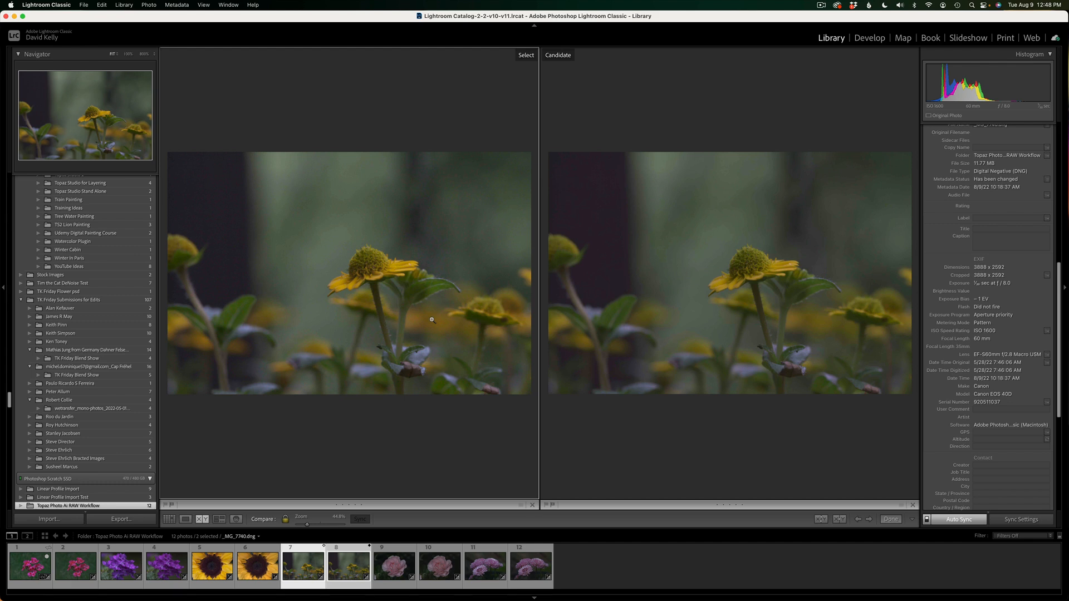
{"action": "left_click", "coordinate": [432, 320]}
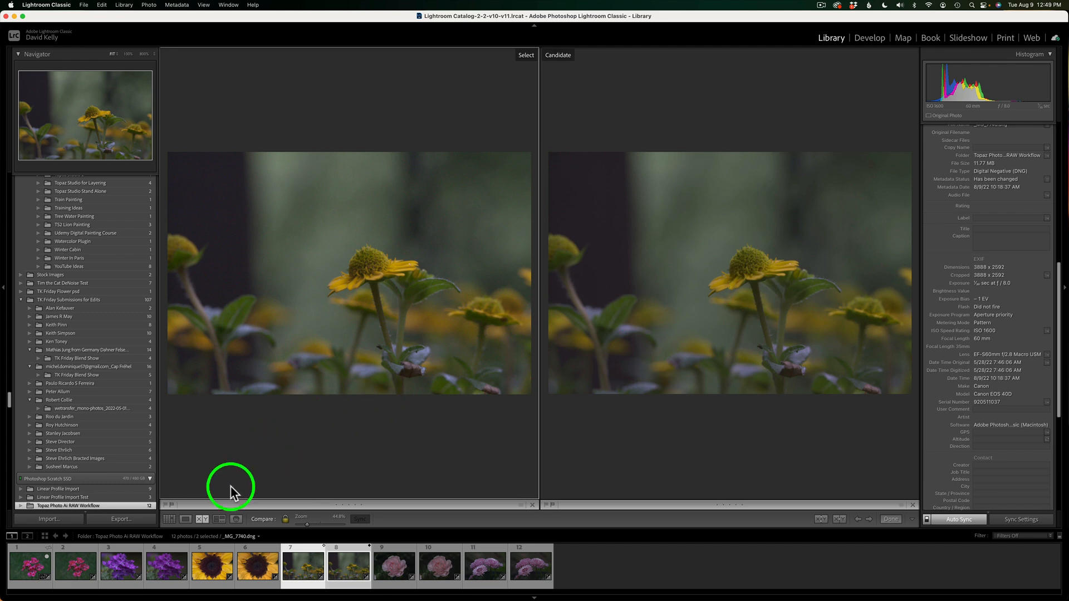
- Open only the processed yellow wildflower TIFF in the Develop module and apply the automatic tone adjustment
{"action": "left_click", "coordinate": [186, 521]}
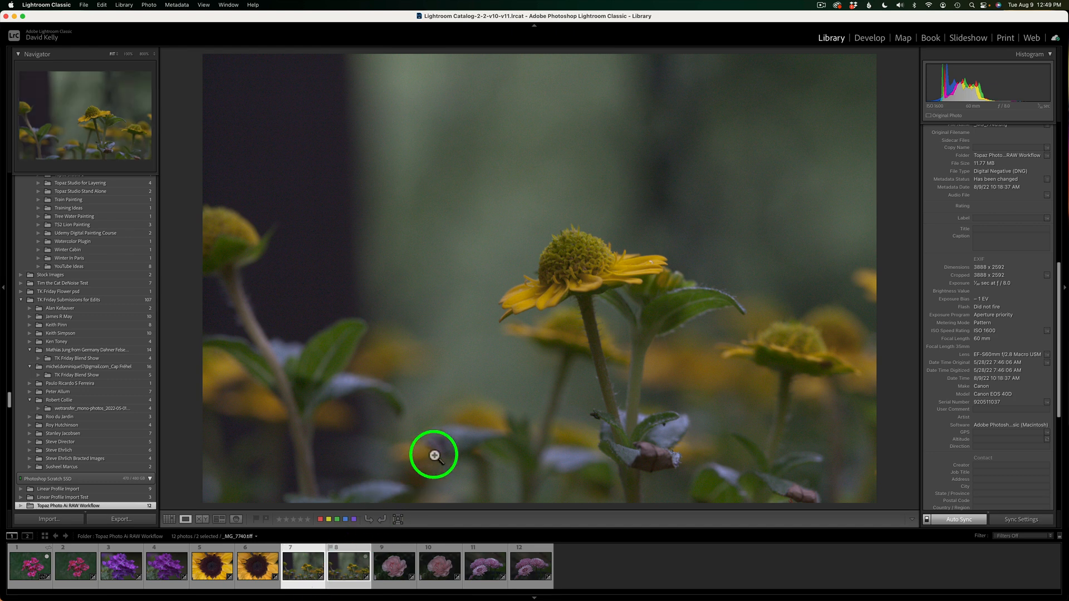
{"action": "left_click", "coordinate": [350, 565]}
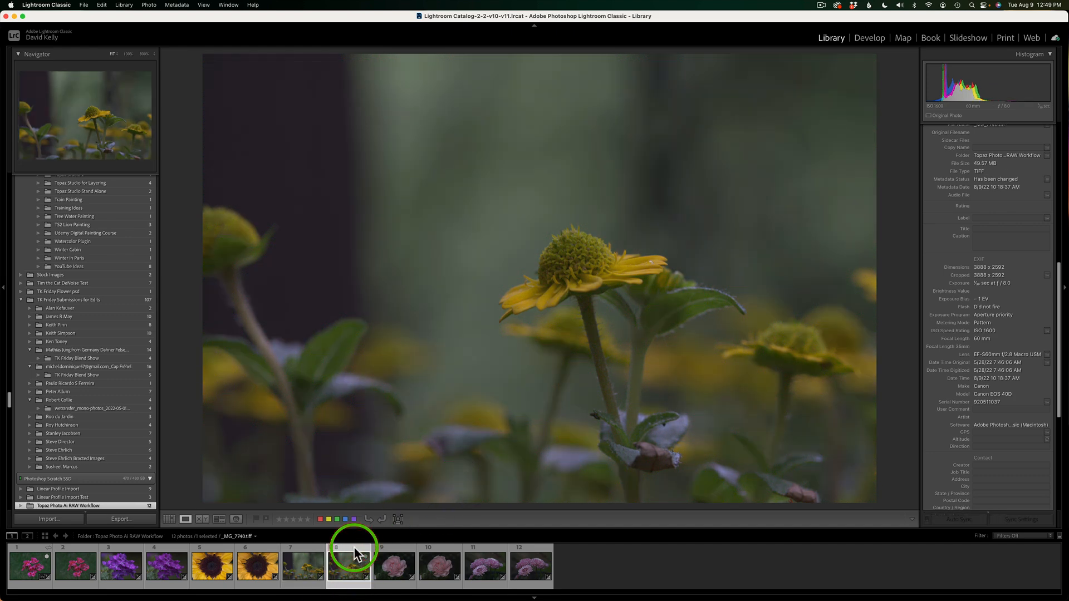
{"action": "left_click", "coordinate": [869, 44]}
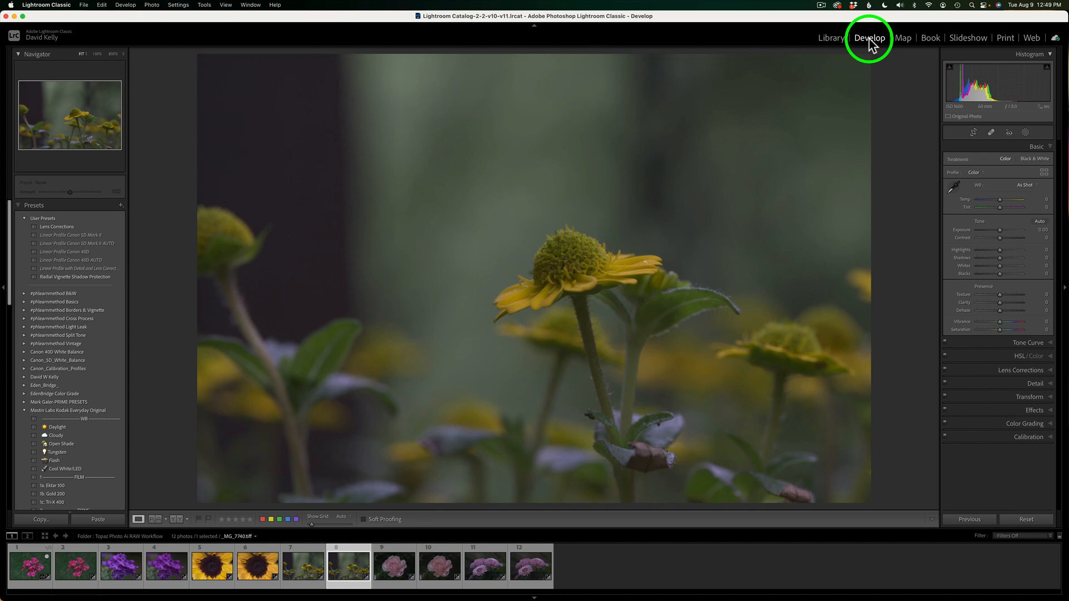
{"action": "left_click", "coordinate": [1038, 221]}
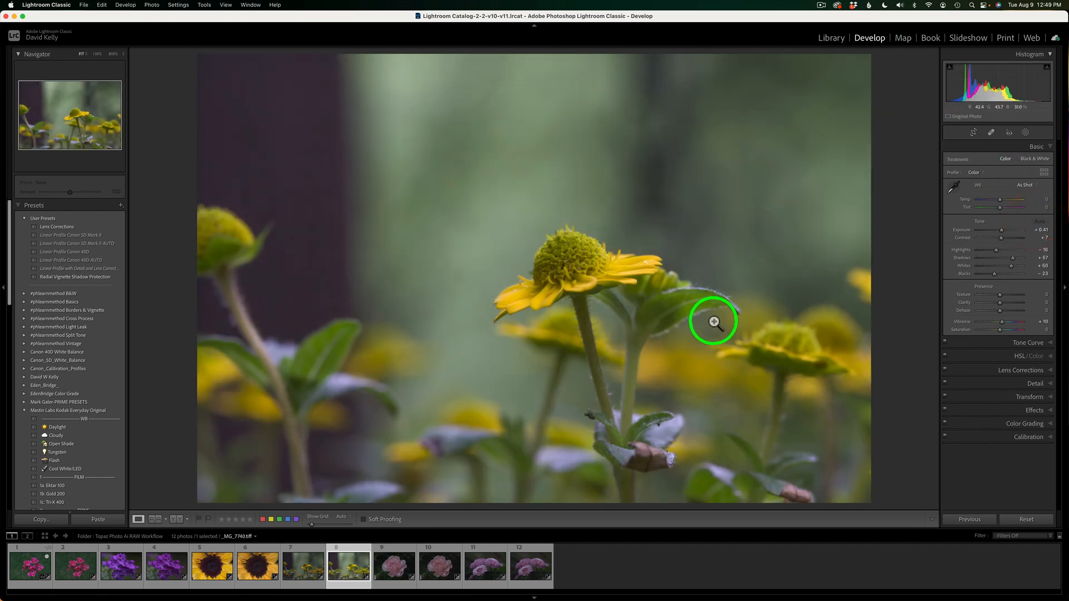